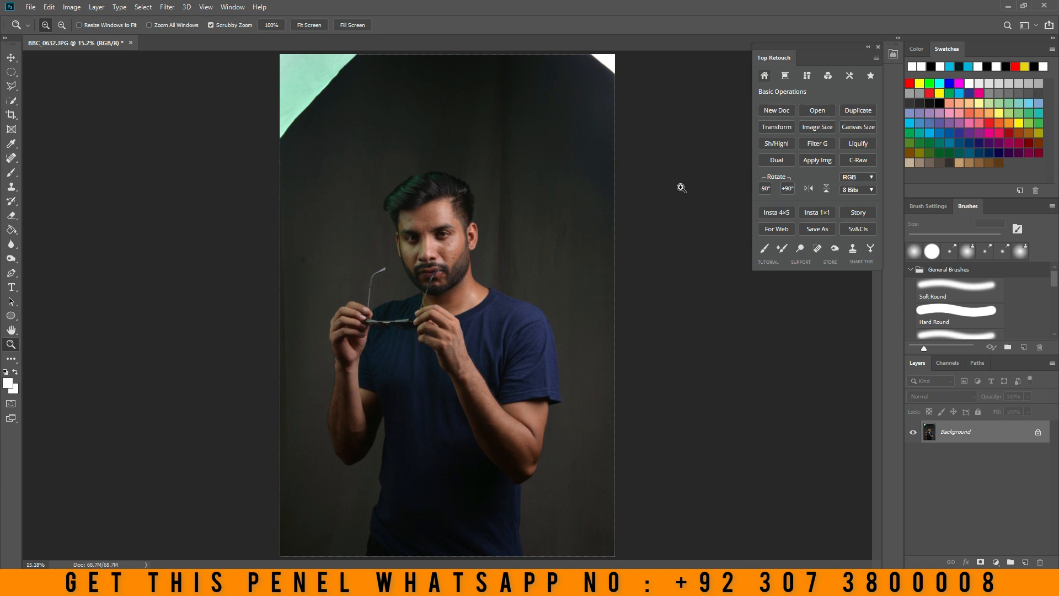
- View the New Document settings and the Open dialog, closing each without creating or opening a file
left_click(430, 249)
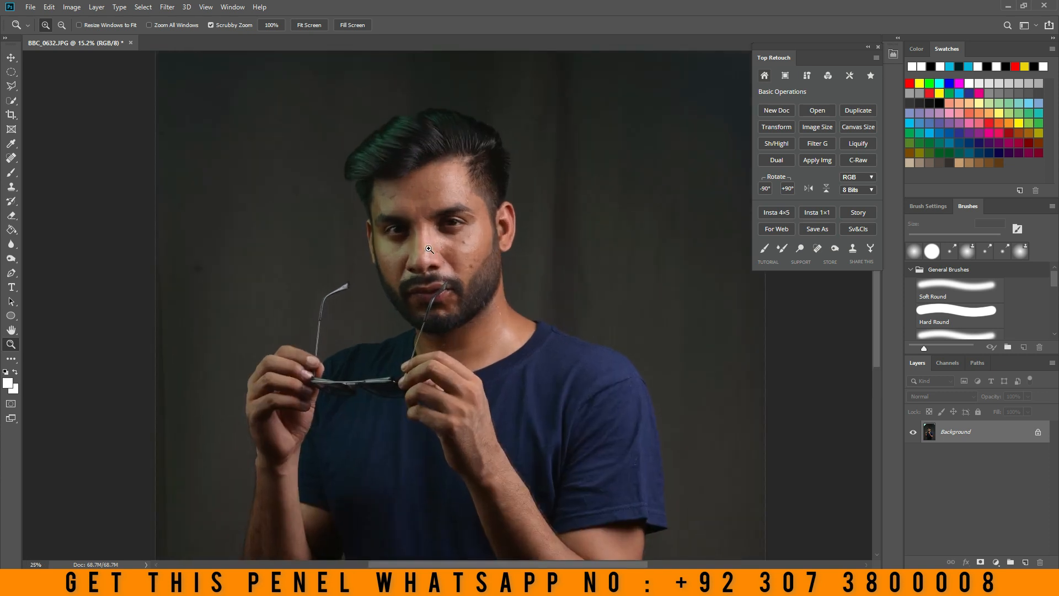
left_click(487, 297)
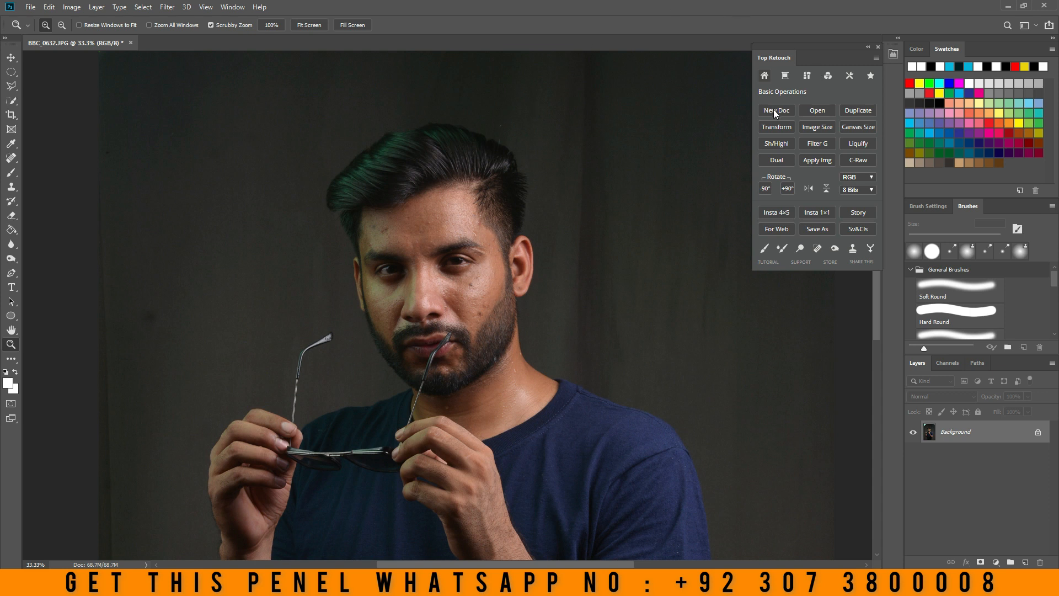
left_click(31, 6)
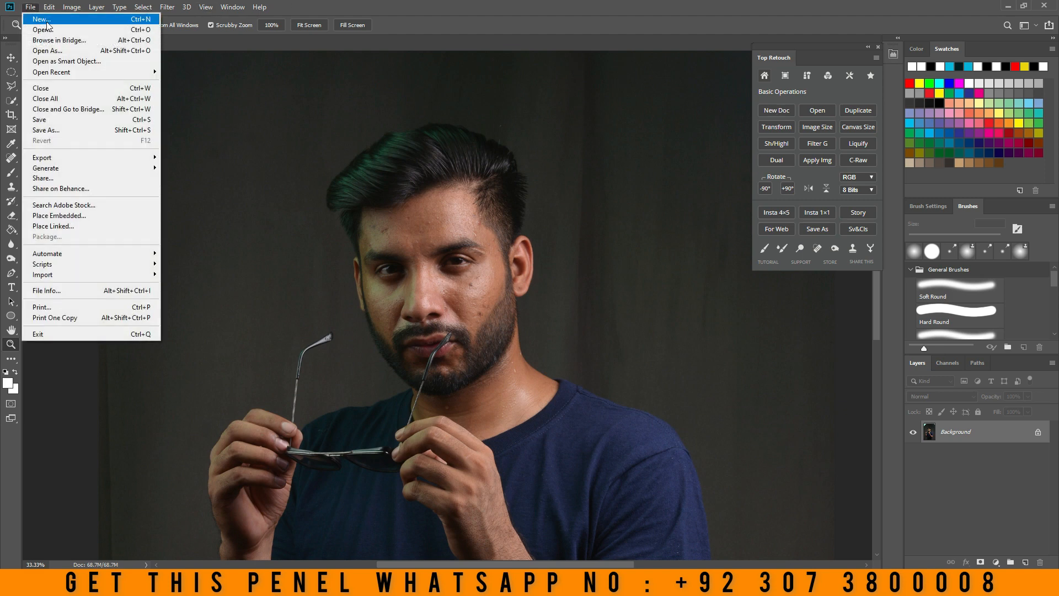
left_click(47, 22)
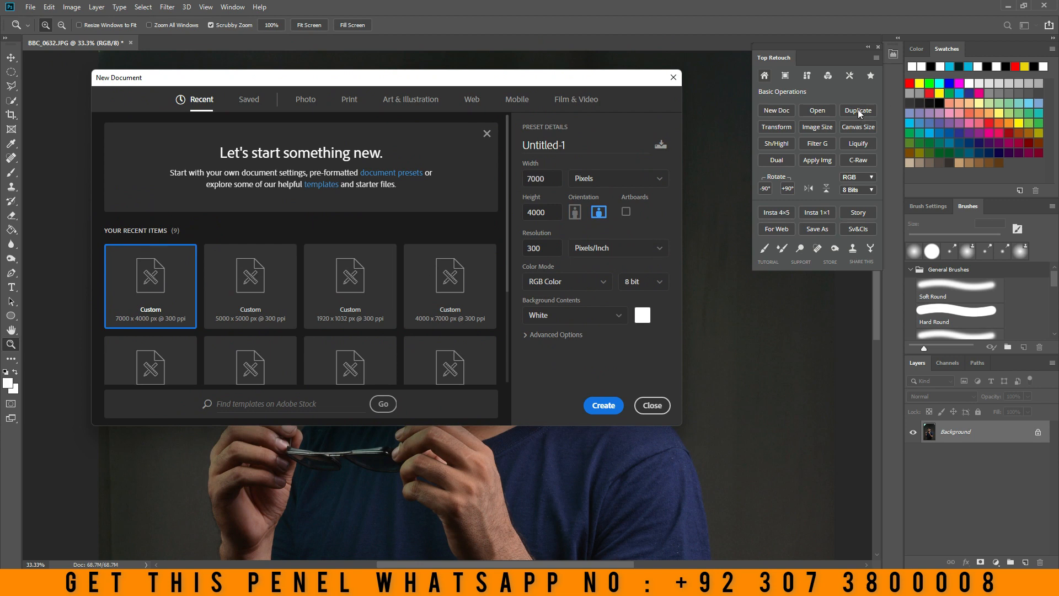
left_click(665, 406)
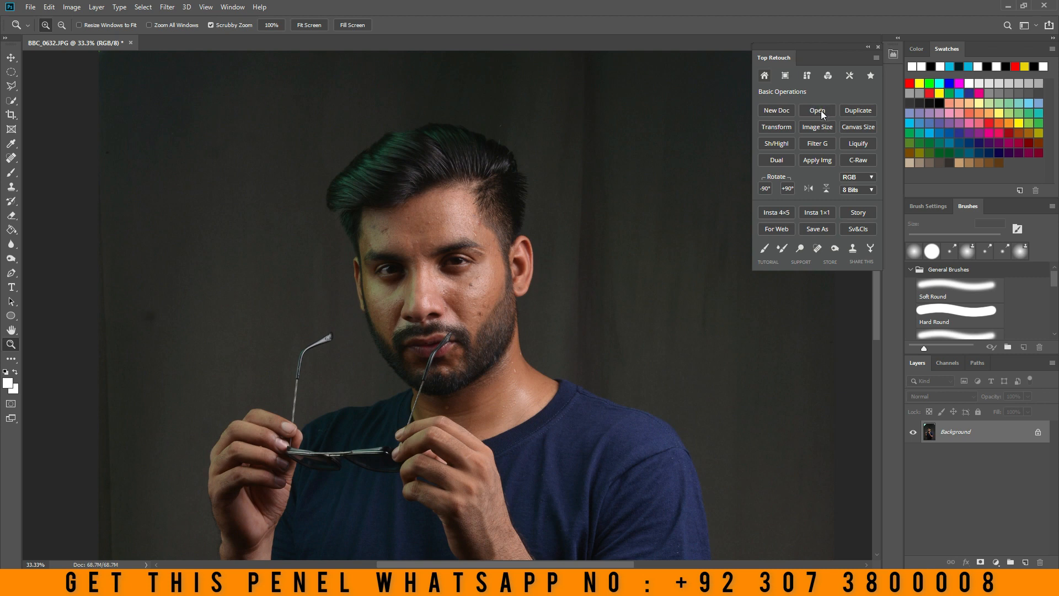
left_click(821, 109)
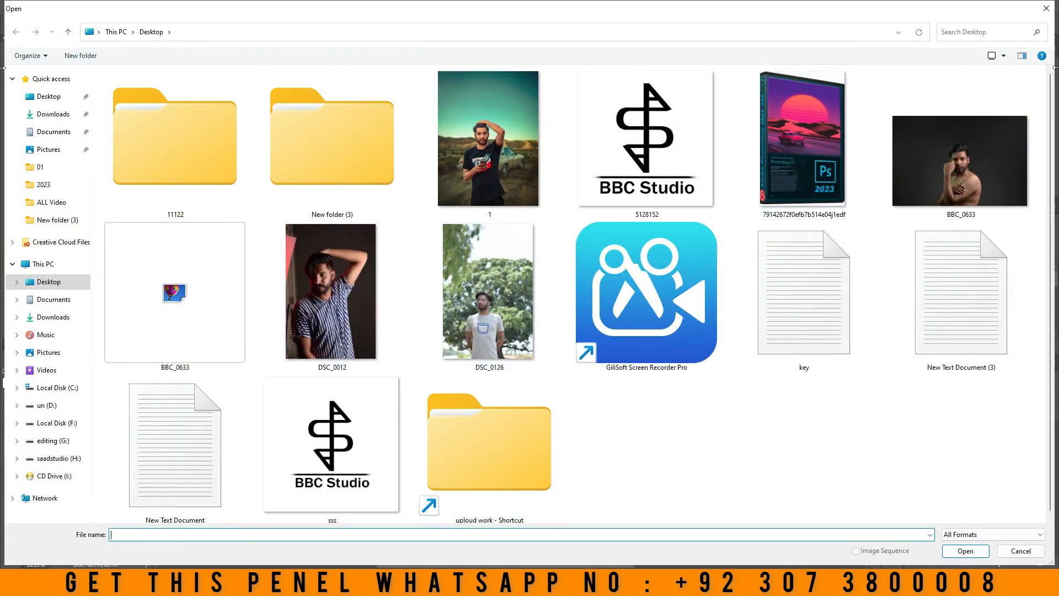
left_click(1046, 9)
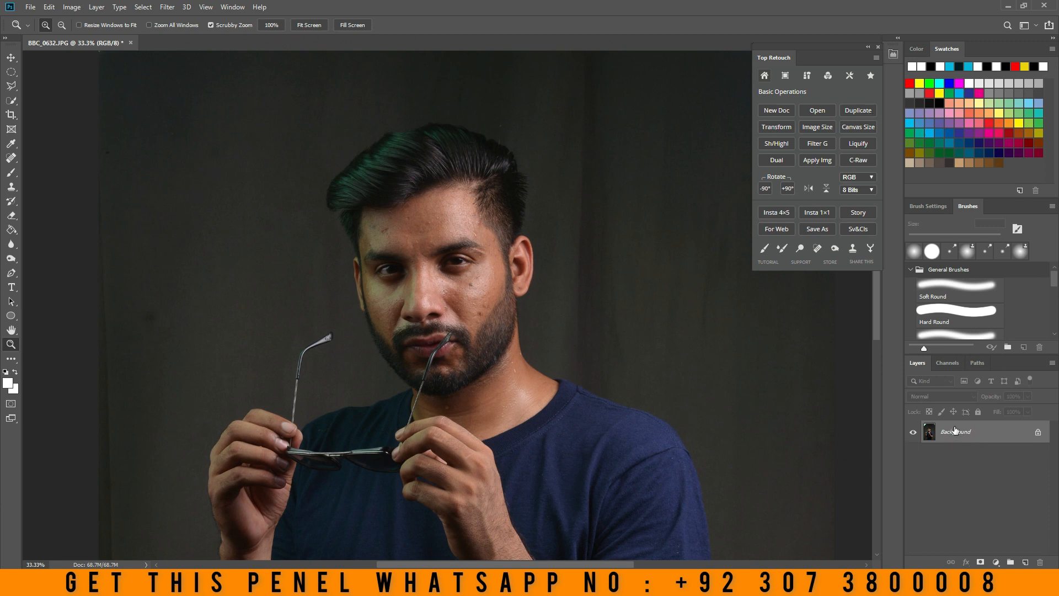
- Convert the background to an editable layer and try scaling it to about 95.6% with Transform
left_click(777, 127)
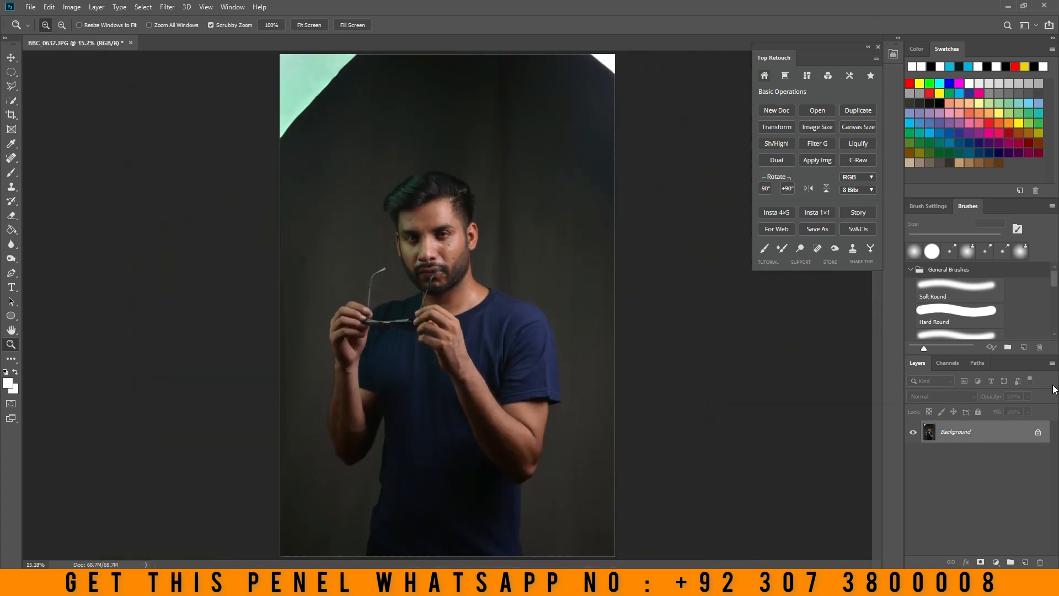
left_click(770, 124)
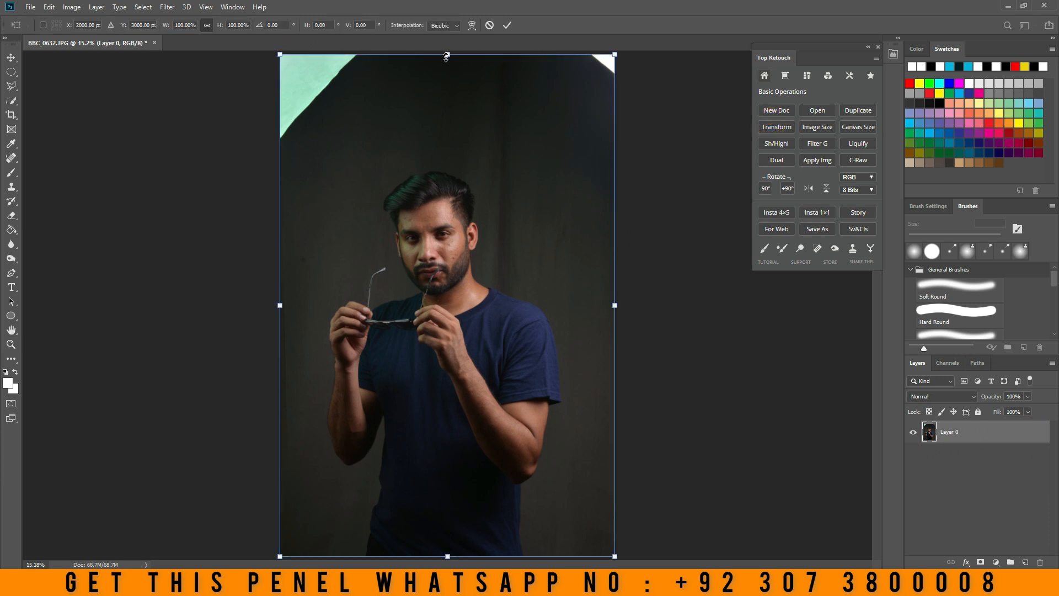
mouse_move(447, 54)
left_mouse_down()
mouse_move(446, 253)
mouse_move(431, 87)
mouse_move(448, 54)
left_mouse_up()
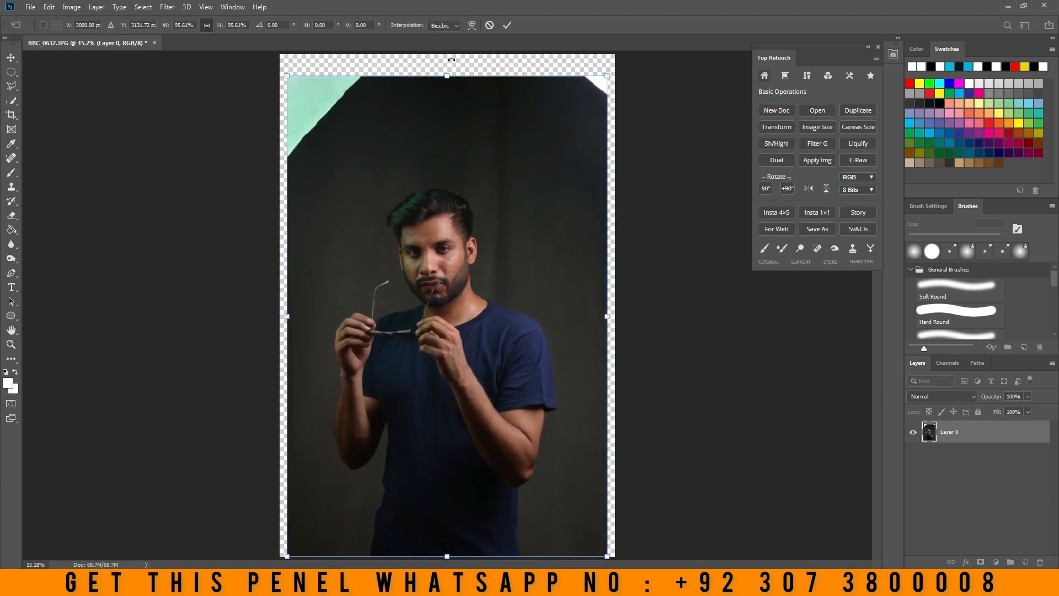
left_click(489, 25)
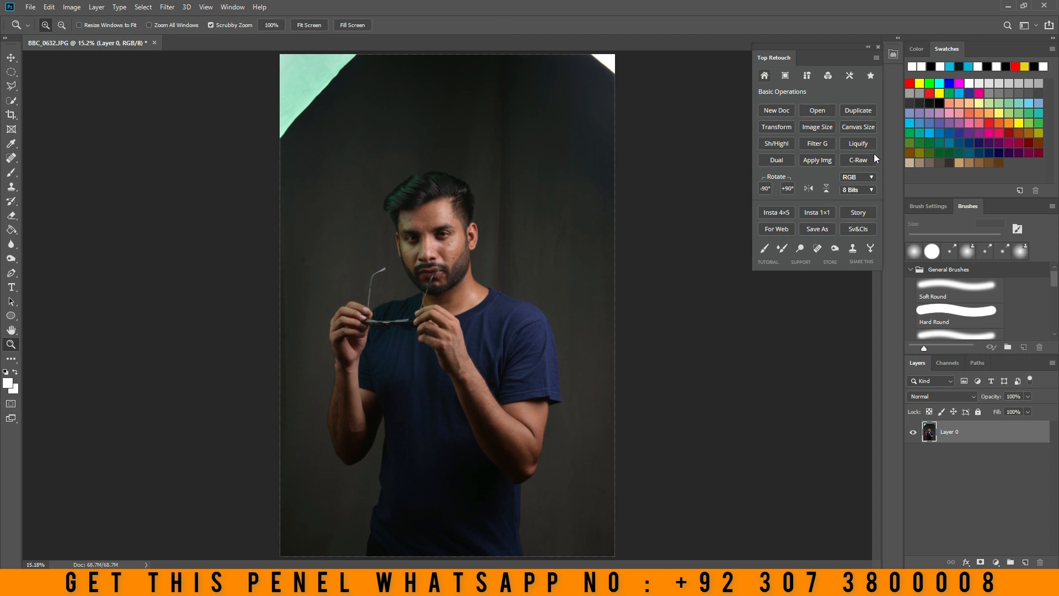
- Try resizing the image to a height of 8000 pixels with proportions linked, and cancel the resize
left_click(811, 126)
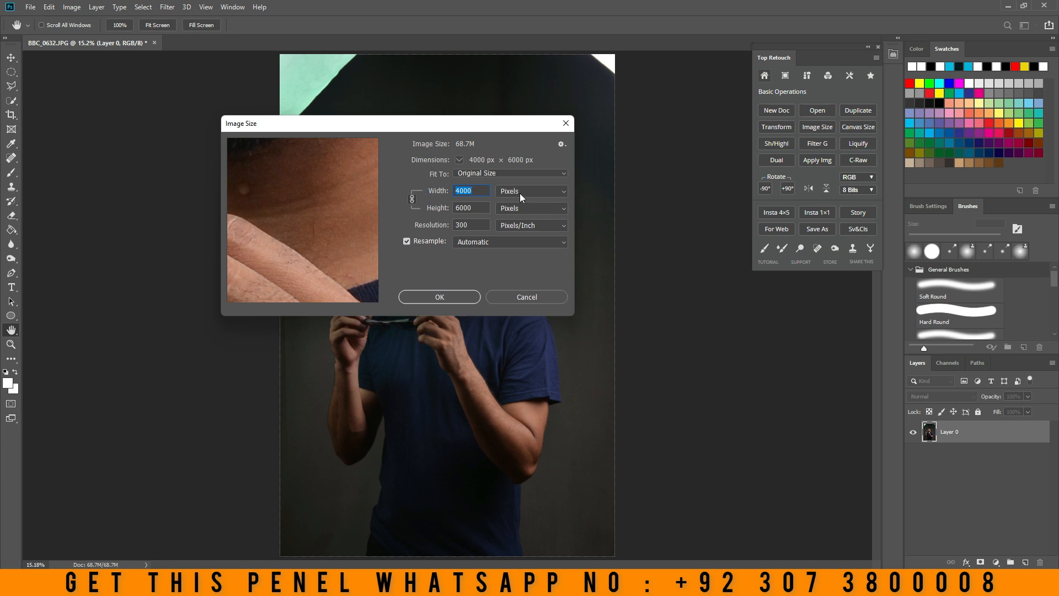
left_click(475, 207)
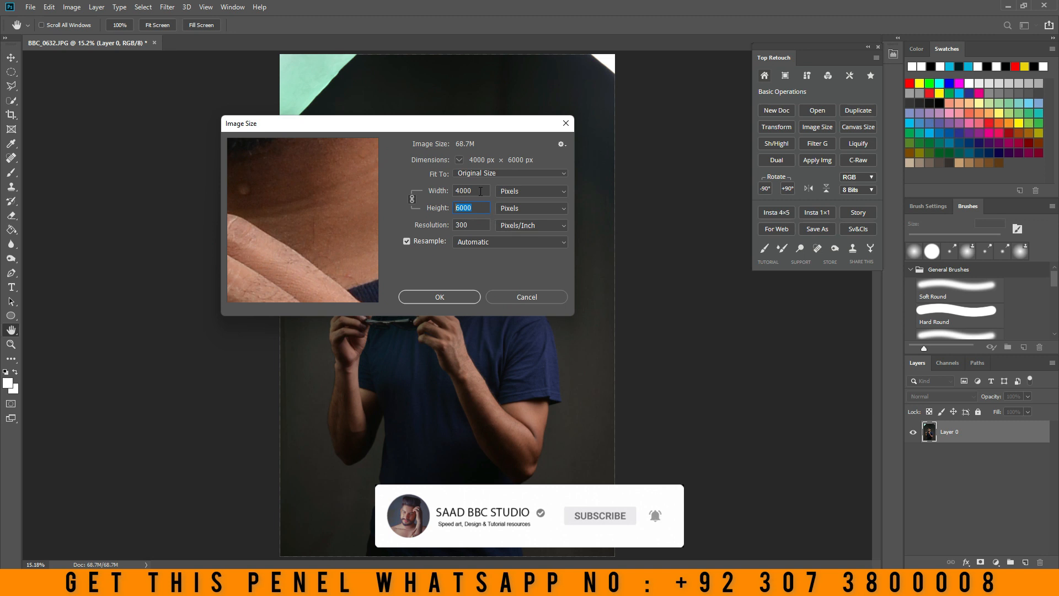
scroll(478, 215, "down", 16)
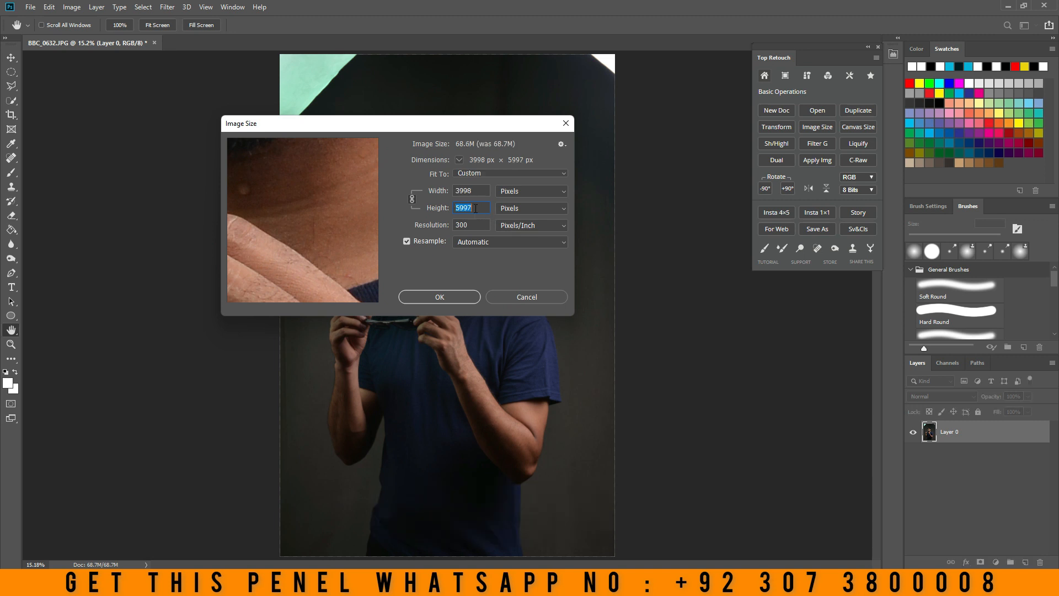
scroll(476, 209, "down", 20)
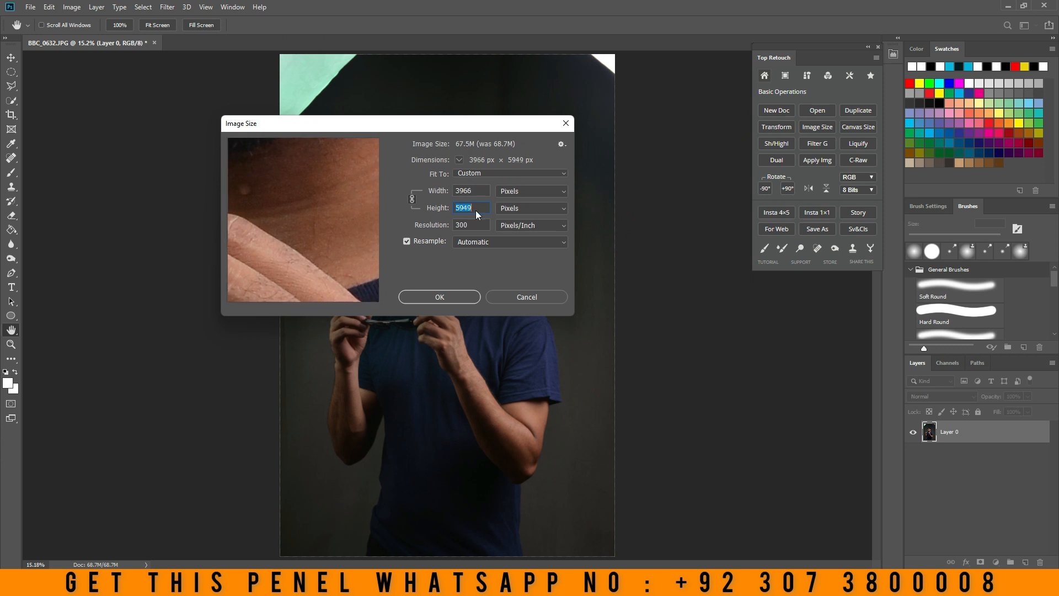
scroll(477, 209, "down", 8)
scroll(472, 205, "up", 13)
type("8000")
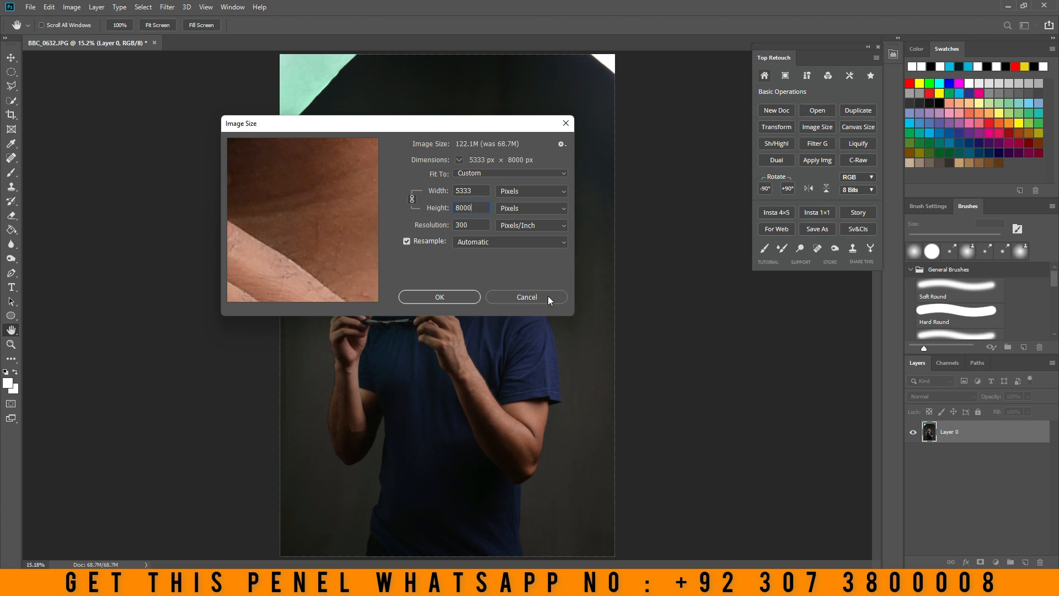
left_click(527, 297)
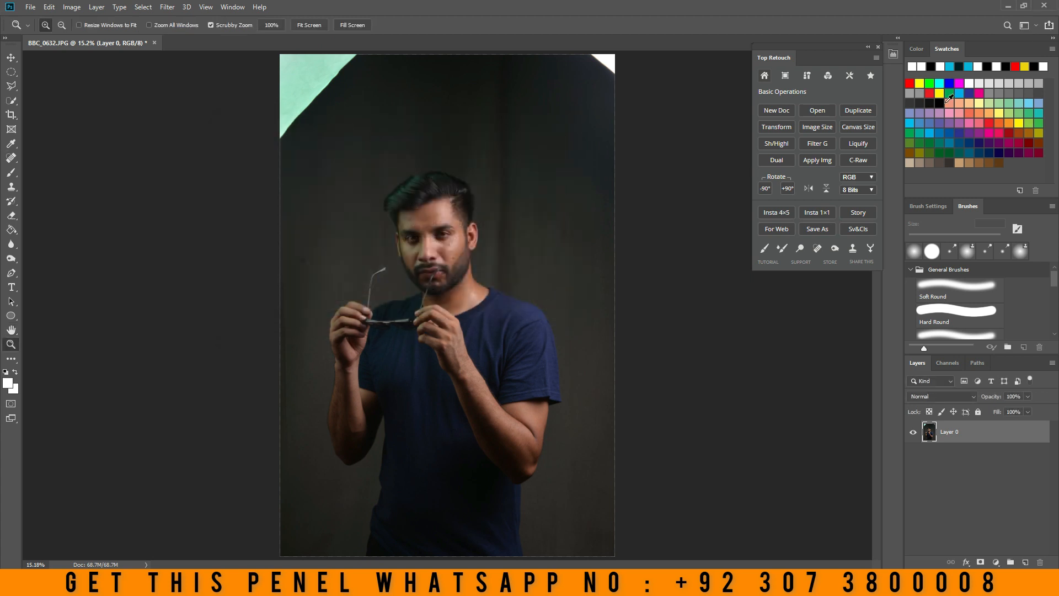
- Look at the Canvas Size settings and their unit options, and close them without resizing
left_click(875, 126)
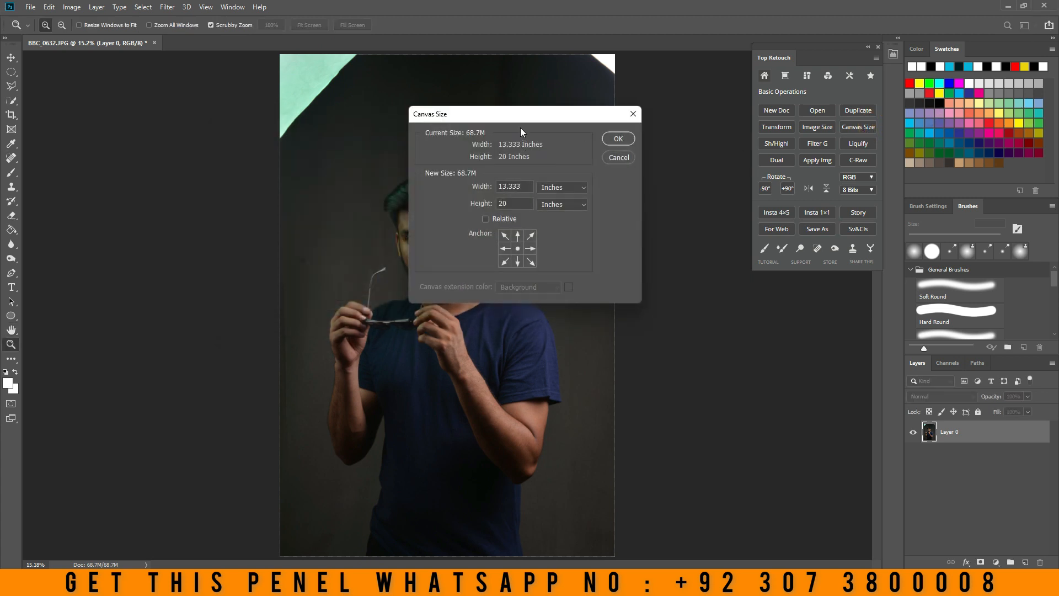
left_click_drag(521, 114, 584, 104)
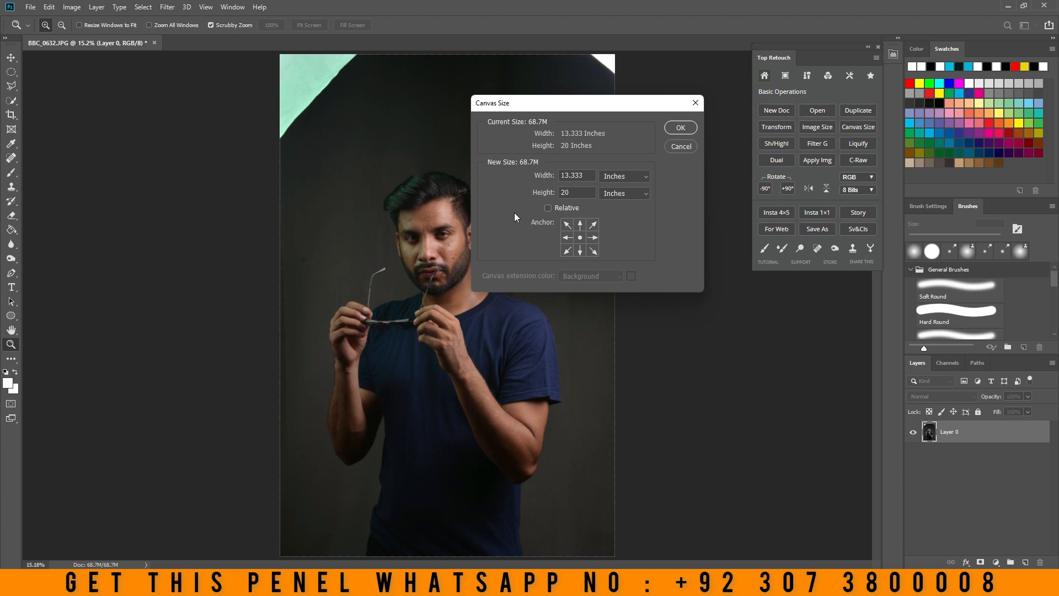
left_click(638, 175)
left_click(625, 205)
left_click(687, 146)
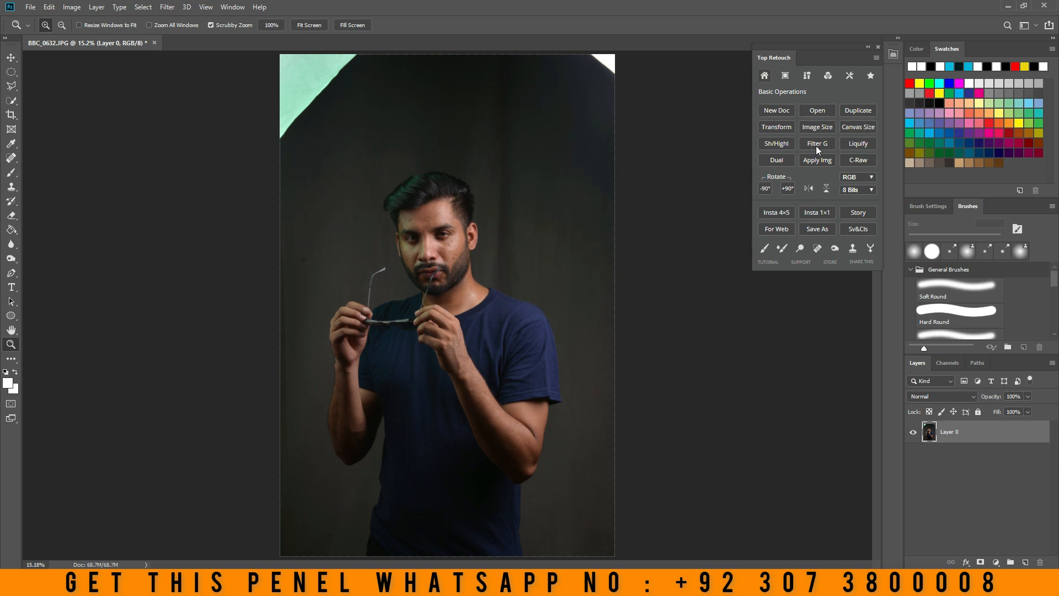
- Try a Shadows/Highlights adjustment with shadows at 50% and highlights at 27%, and cancel it
left_click(771, 145)
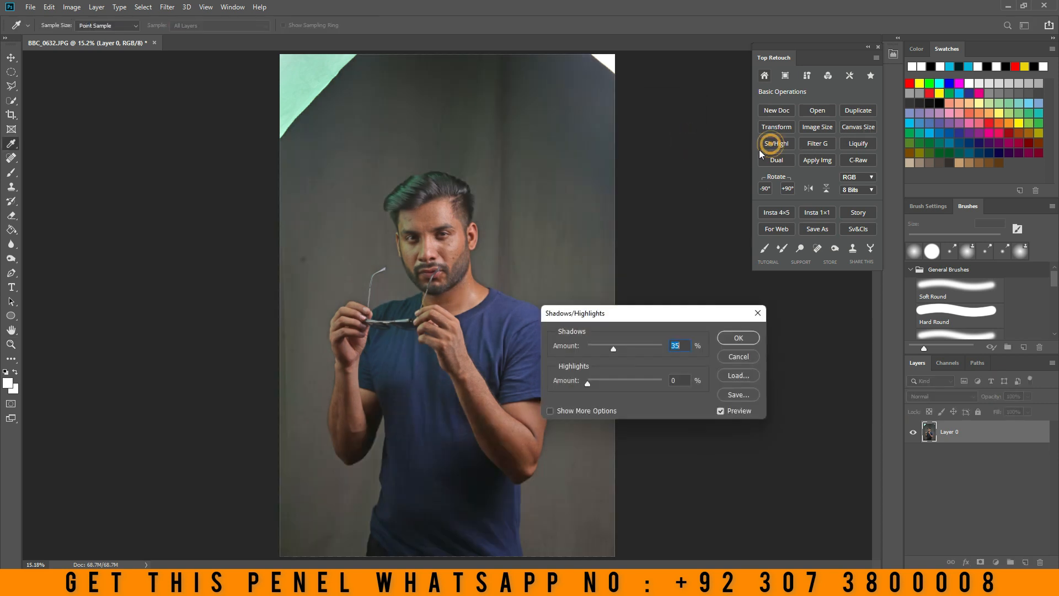
left_click_drag(613, 313, 630, 242)
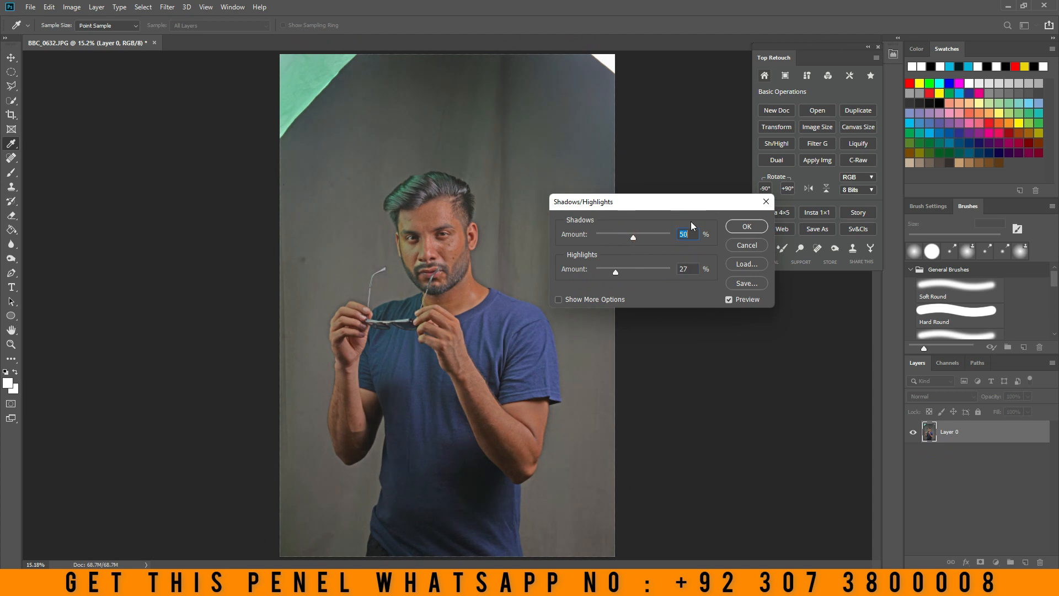
key("z")
left_click(746, 246)
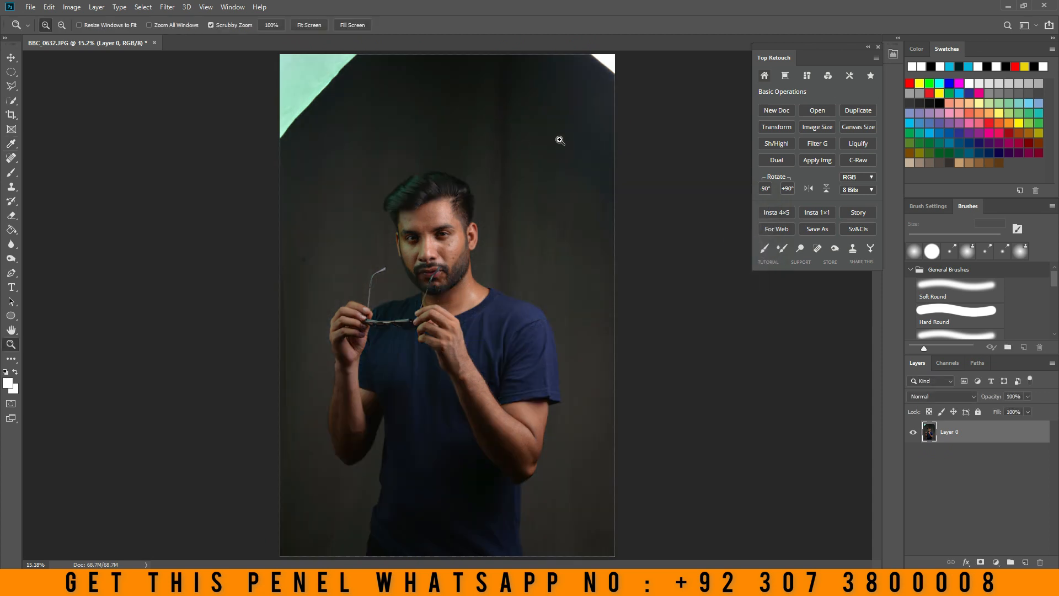
left_click(422, 258)
left_click(419, 256)
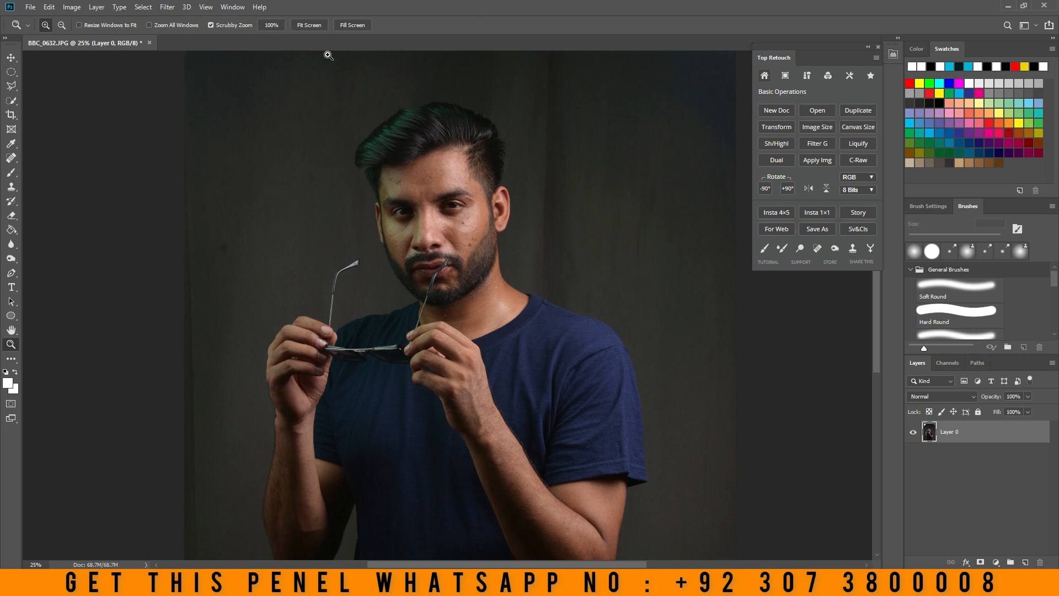
left_click(30, 6)
mouse_move(62, 11)
mouse_move(186, 7)
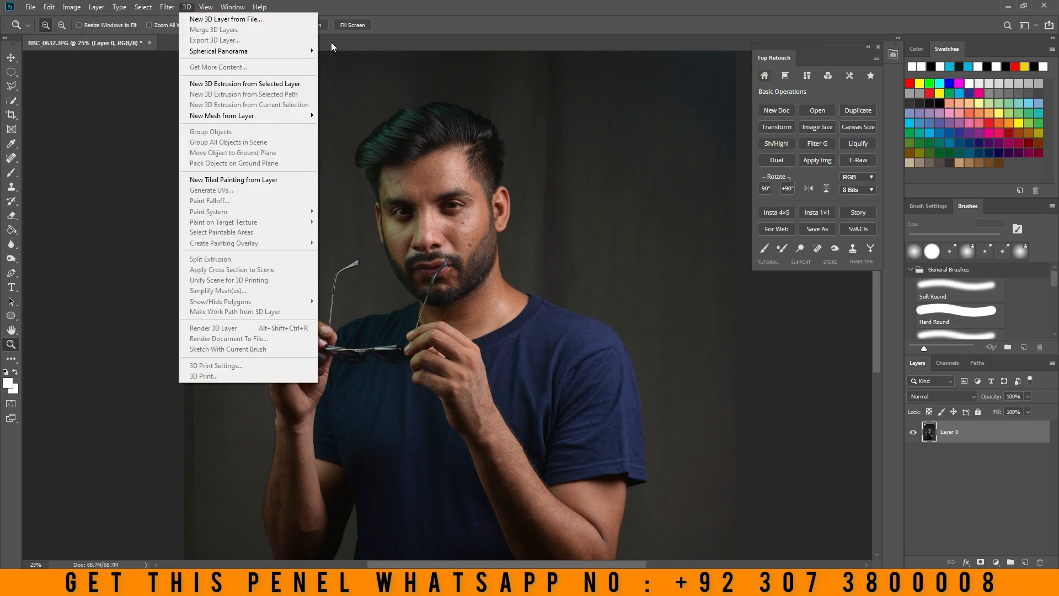
left_click(711, 221)
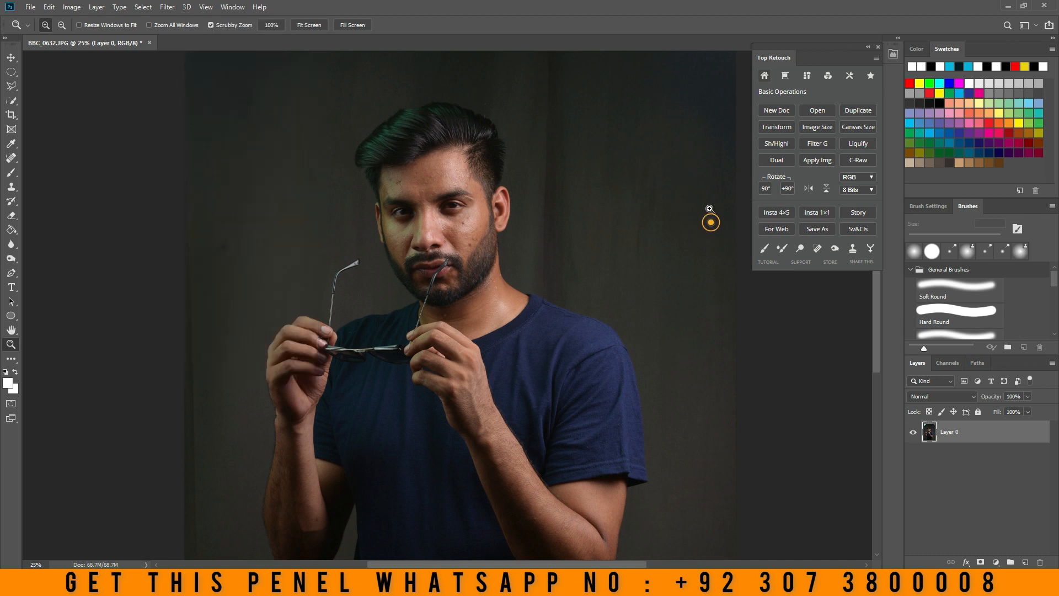
- Try reshaping the man's hair with the Liquify warp brush at several brush sizes, ending at 600, and cancel the filter
left_click(856, 139)
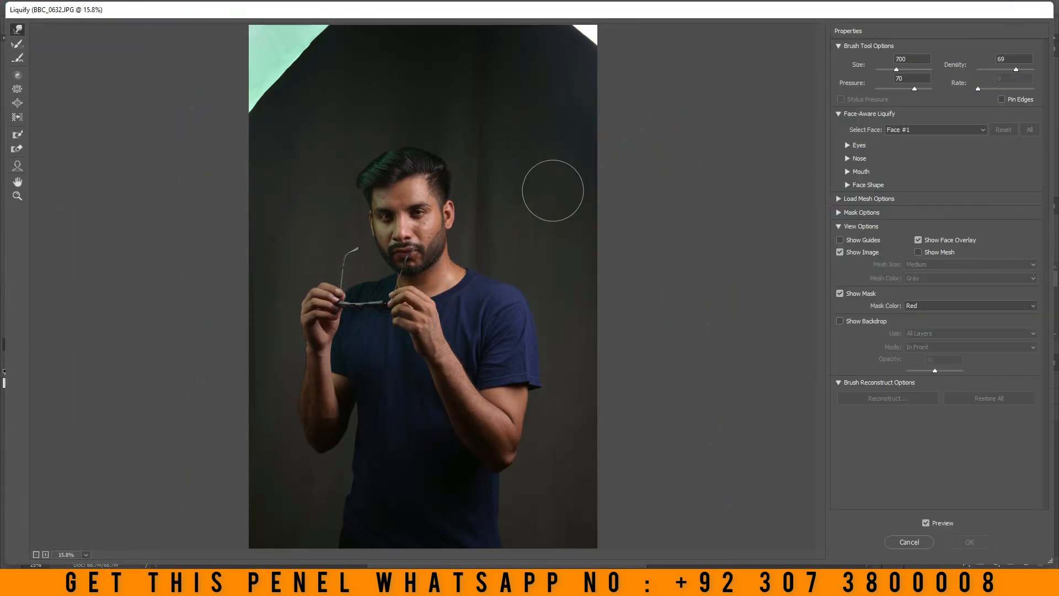
left_click_drag(426, 146, 398, 142)
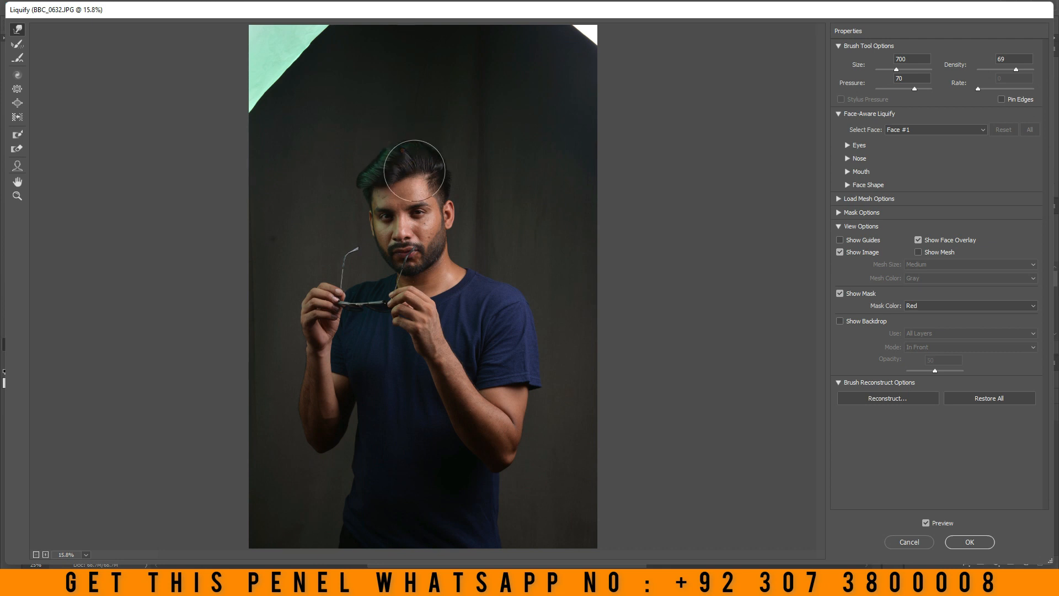
key("bracketleft")
key("bracketleft")
key("bracketleft")
mouse_move(417, 177)
left_mouse_down()
mouse_move(363, 159)
mouse_move(394, 152)
left_mouse_up()
key("bracketright")
key("bracketright")
key("bracketleft")
key("bracketright")
left_click_drag(338, 194, 342, 172)
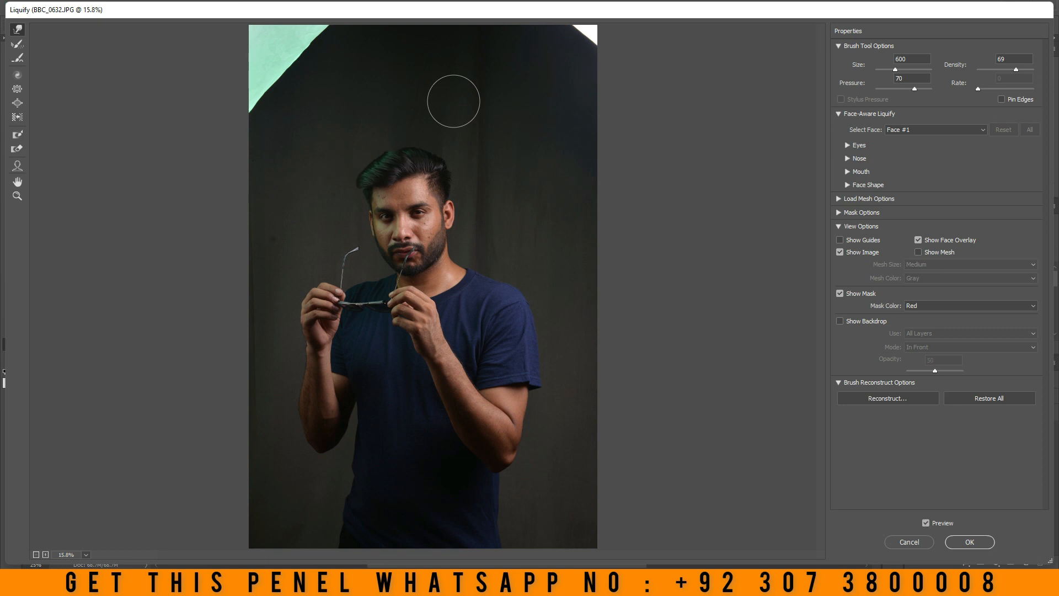
left_click(918, 540)
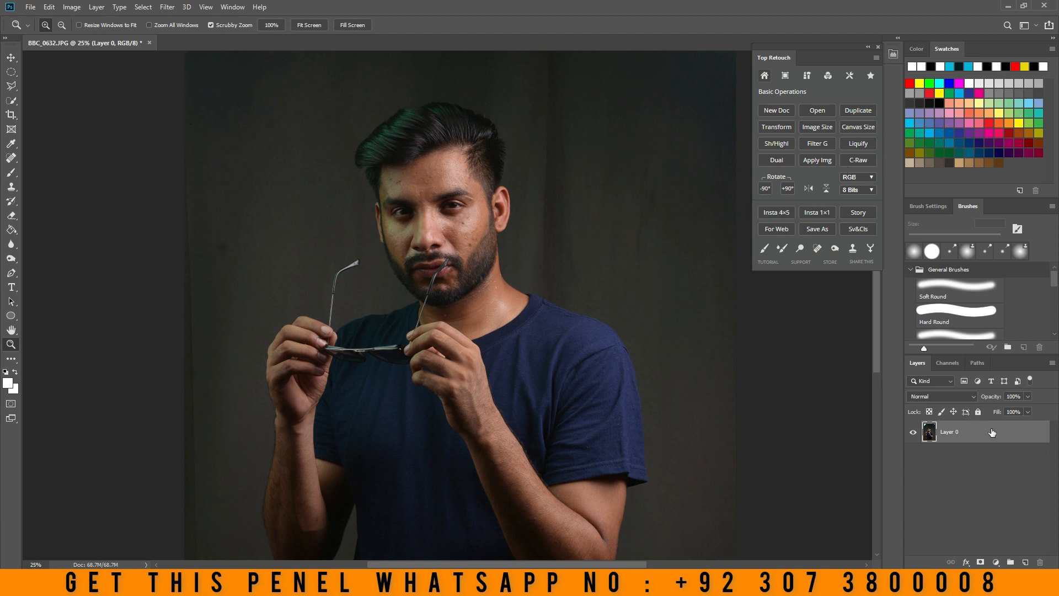
- Duplicate Layer 0 and delete the copy
left_click_drag(949, 432, 1024, 562)
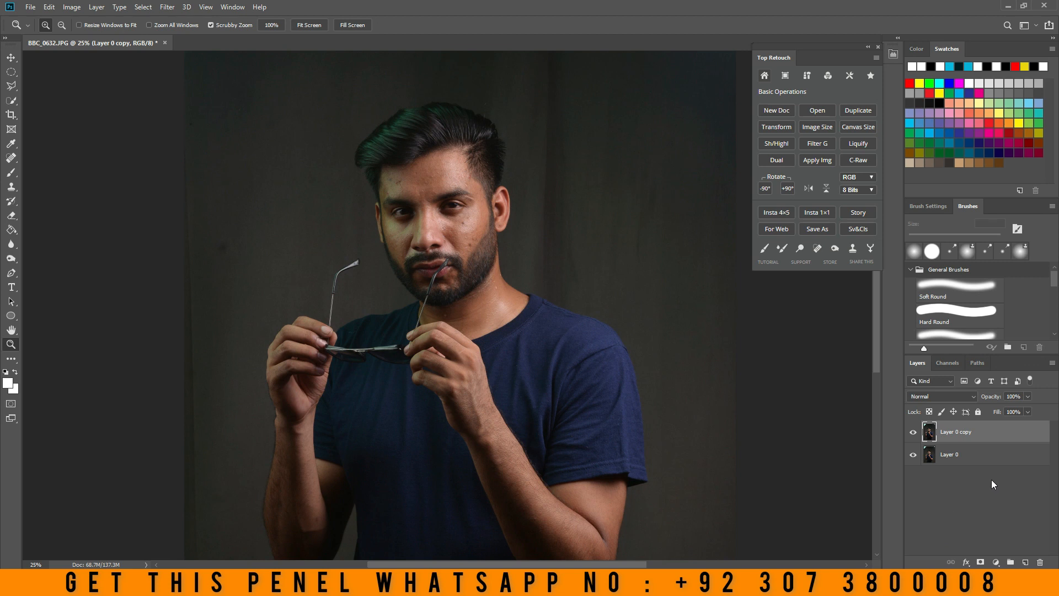
key("Delete")
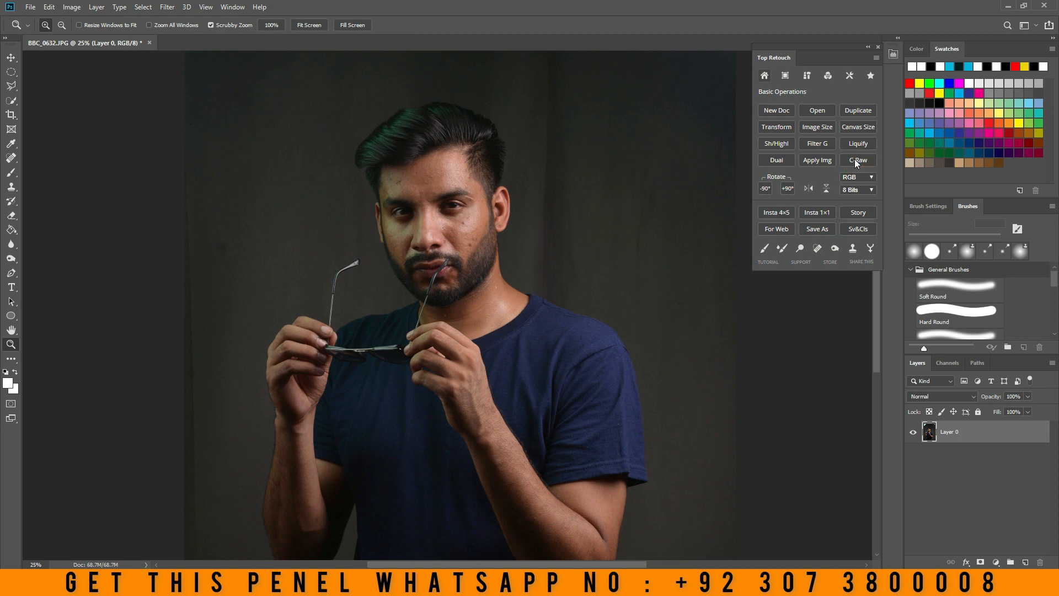
- Look at the Basic adjustments in the Camera Raw filter and leave it without applying anything
left_click(855, 159)
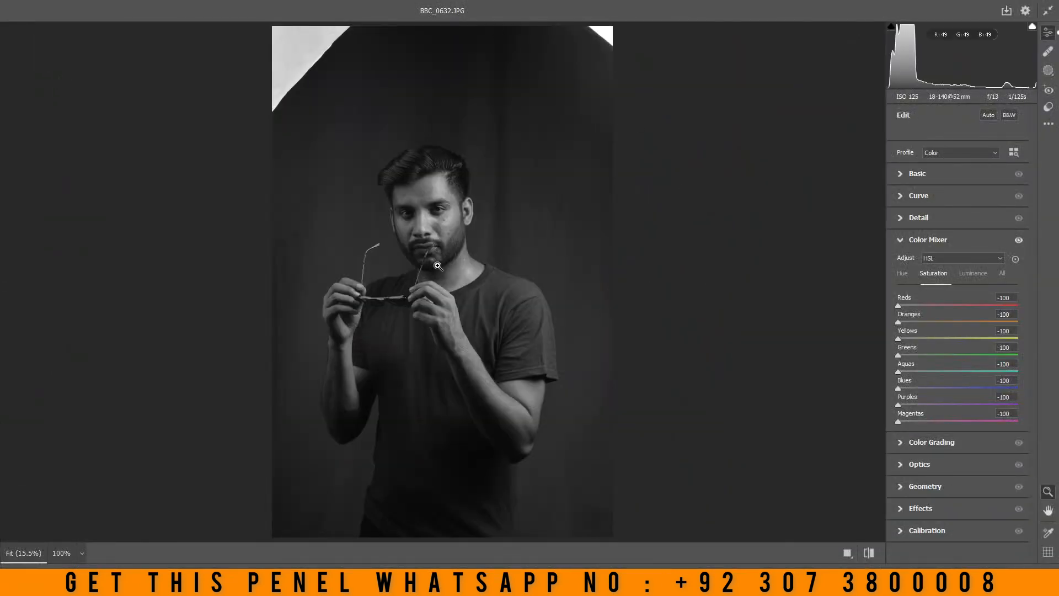
left_click(916, 175)
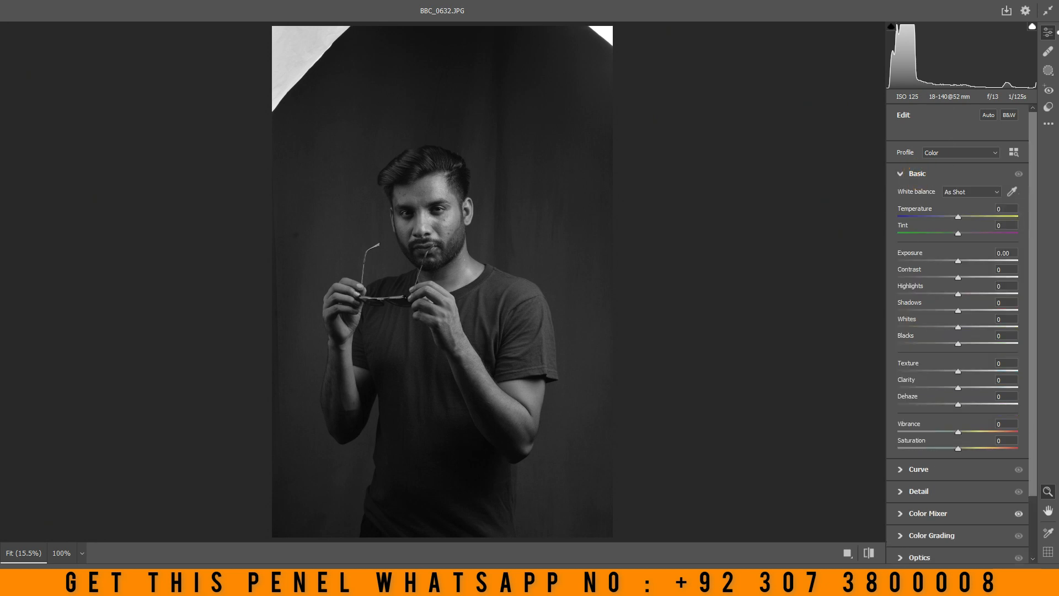
key("Escape")
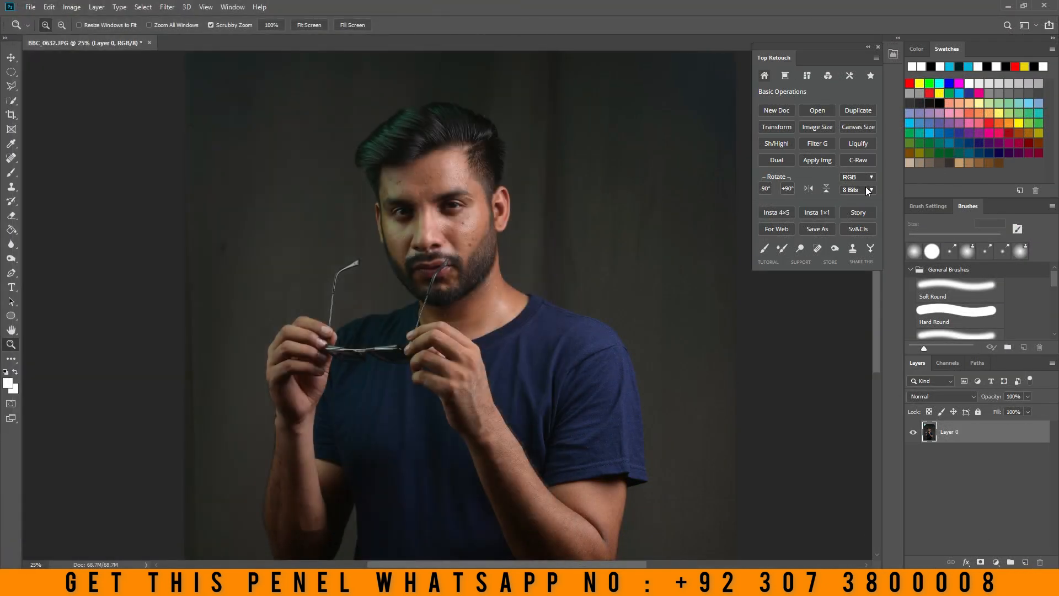
- Reopen the Camera Raw filter on the portrait and close it without making any adjustment
left_click(857, 160)
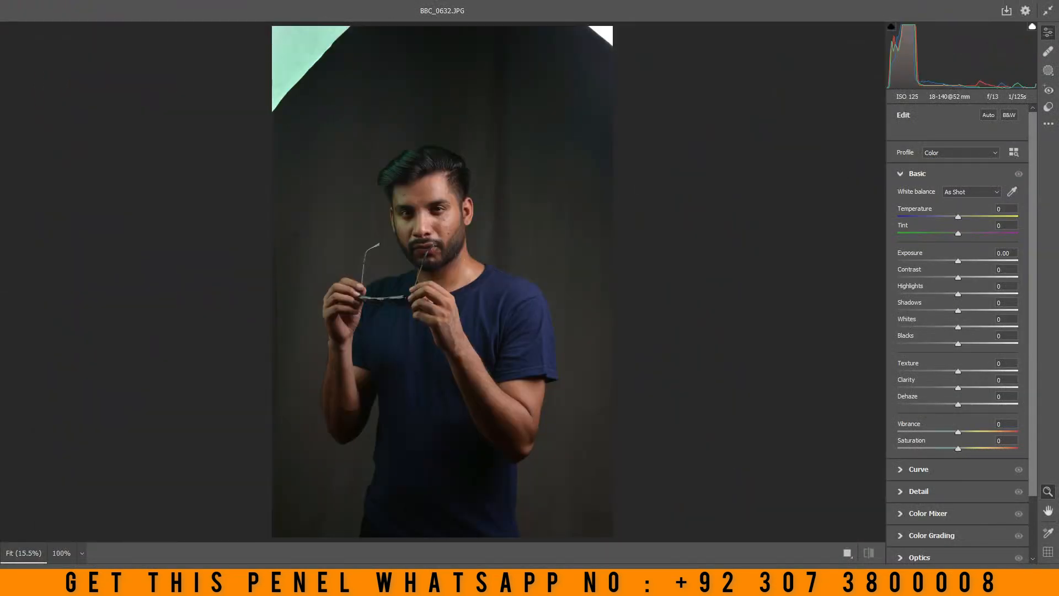
key("Escape")
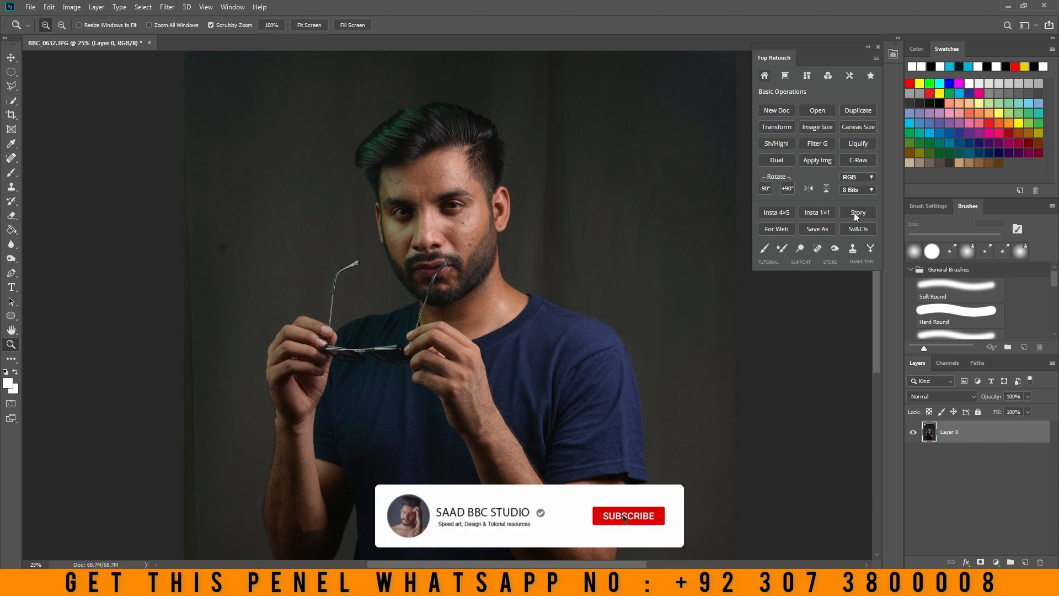
- Resize the document to the Insta 4×5 format and scale the photo to about 40% so it fills the canvas
right_click(562, 207)
left_click(570, 215)
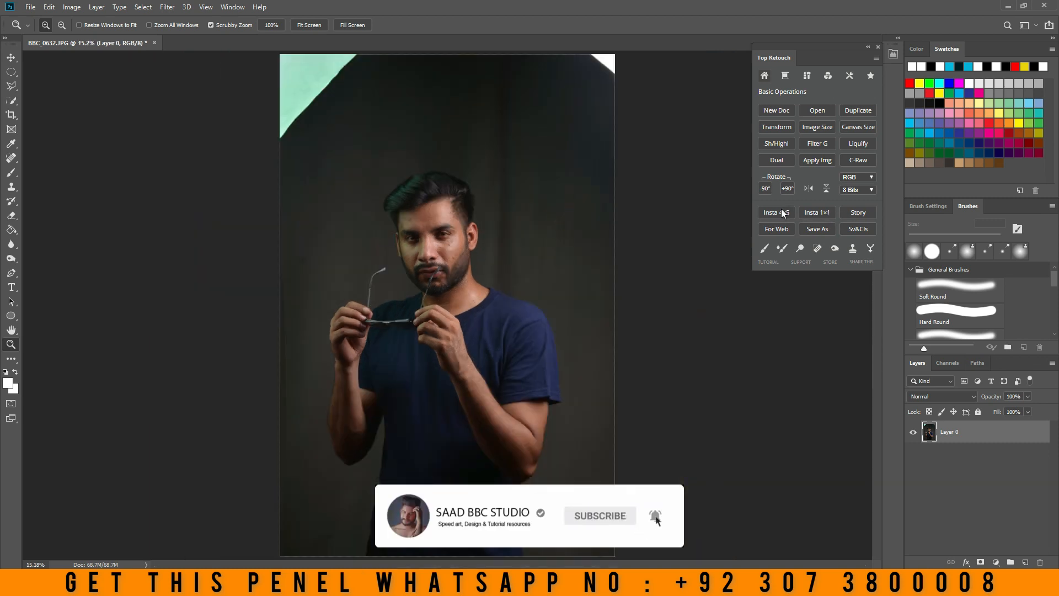
left_click(782, 209)
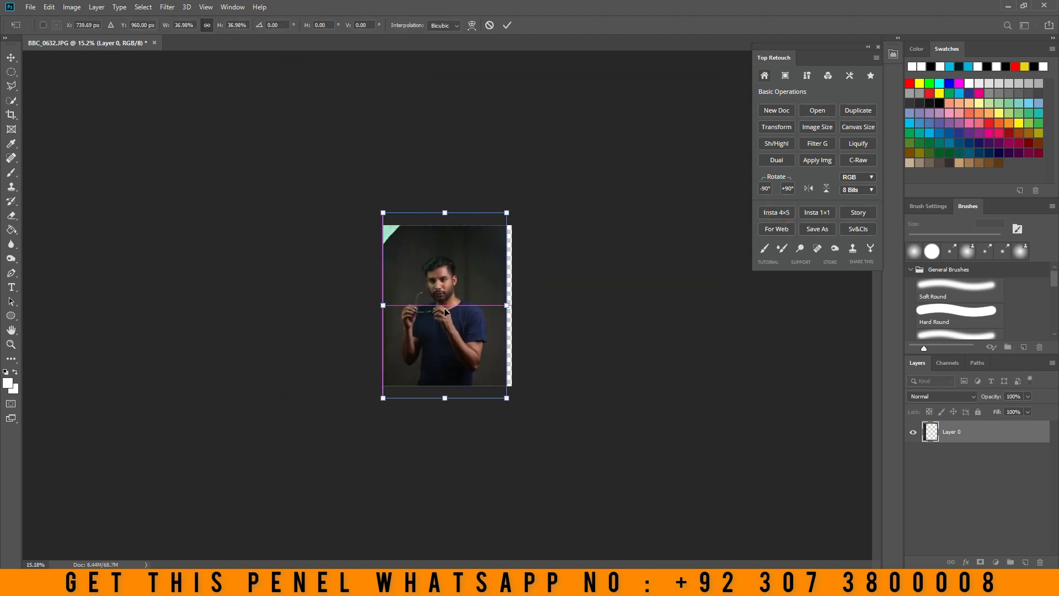
left_click_drag(507, 305, 517, 305)
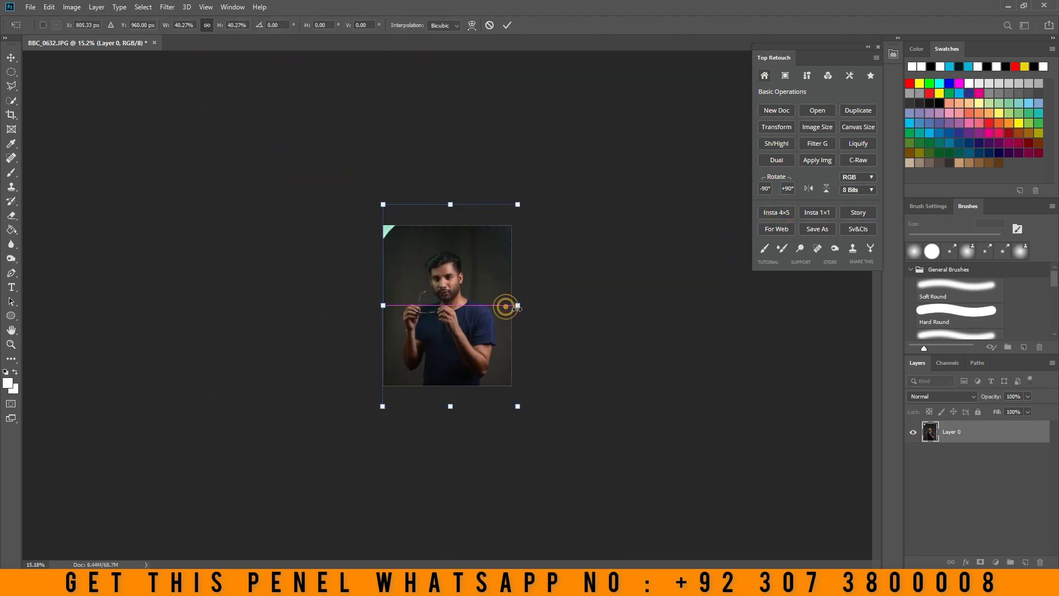
left_click(507, 26)
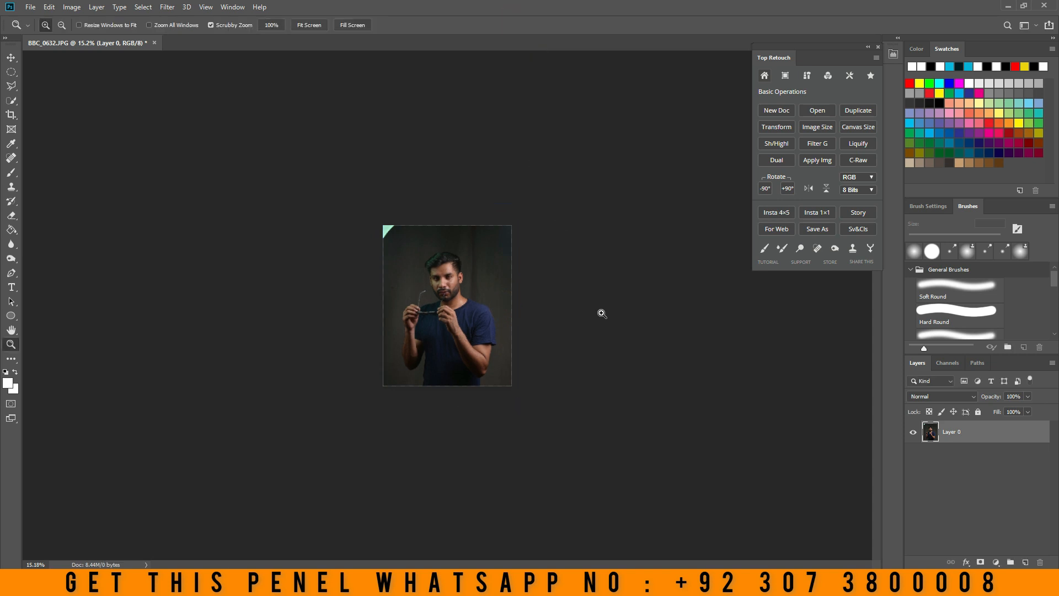
left_click(469, 304)
right_click(488, 271)
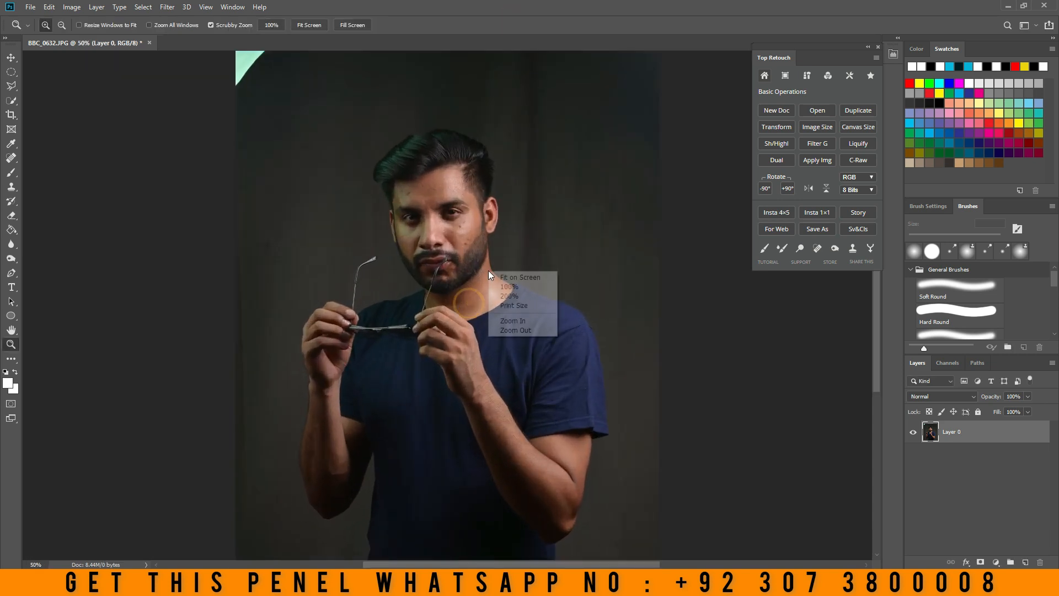
left_click(495, 276)
- Undo the Insta 4×5 resize and the photo scaling
key("ctrl+z")
key("ctrl+z")
key("ctrl+z")
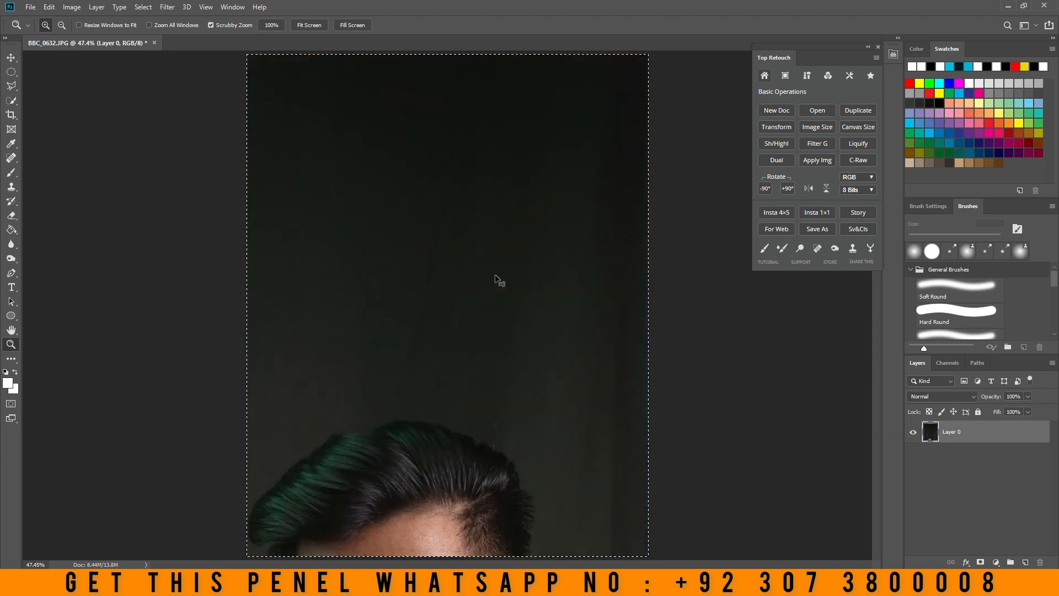
key("ctrl+z")
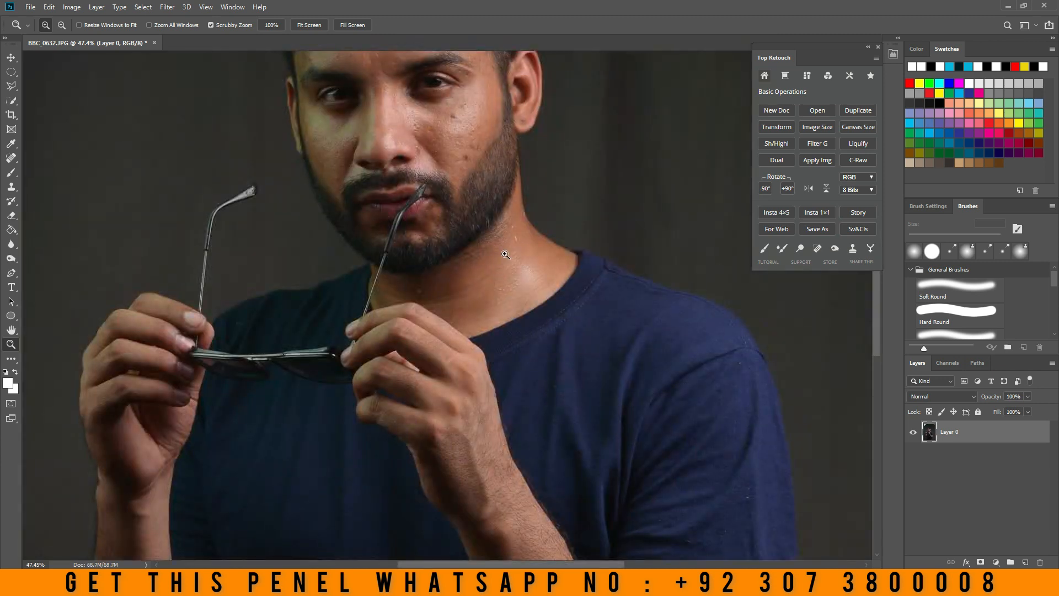
right_click(502, 252)
left_click(513, 259)
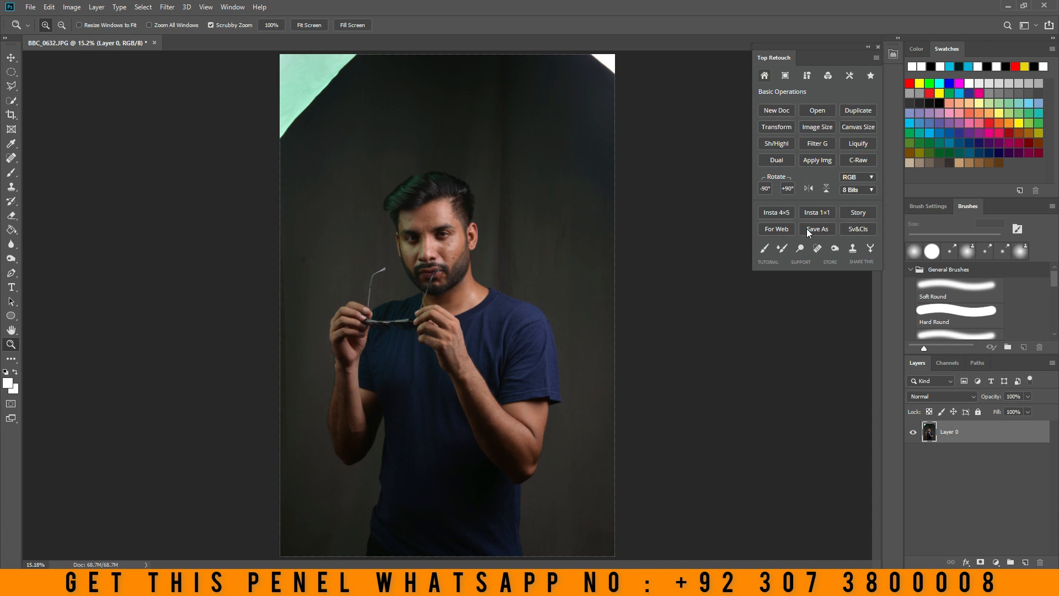
- Resize the document to the Story format, scale the photo to about 24%, and position it to fill the canvas
left_click(855, 213)
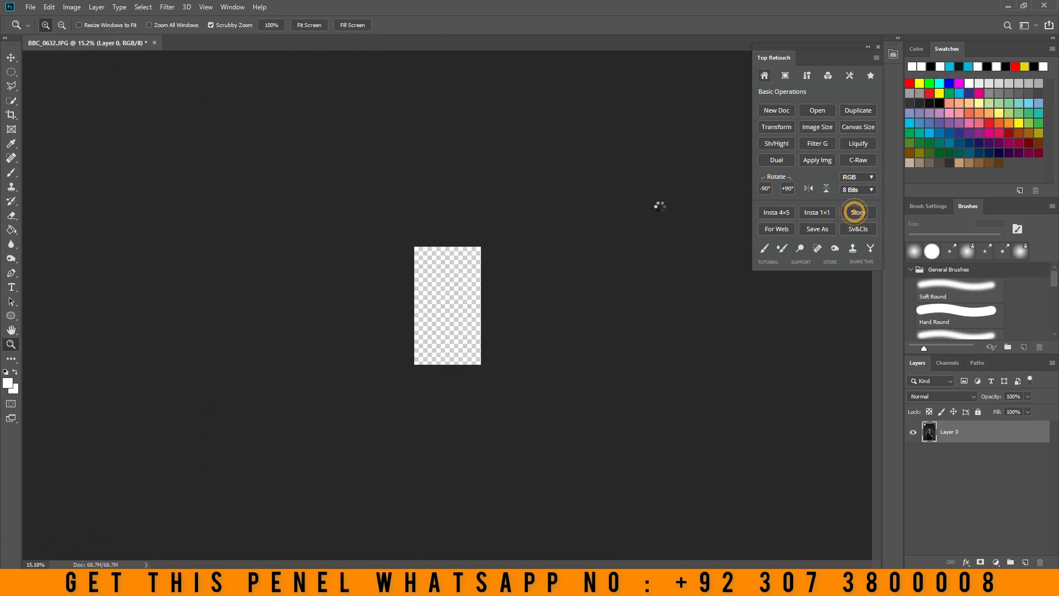
left_click_drag(703, 305, 487, 305)
left_click_drag(366, 305, 407, 305)
left_click(453, 306)
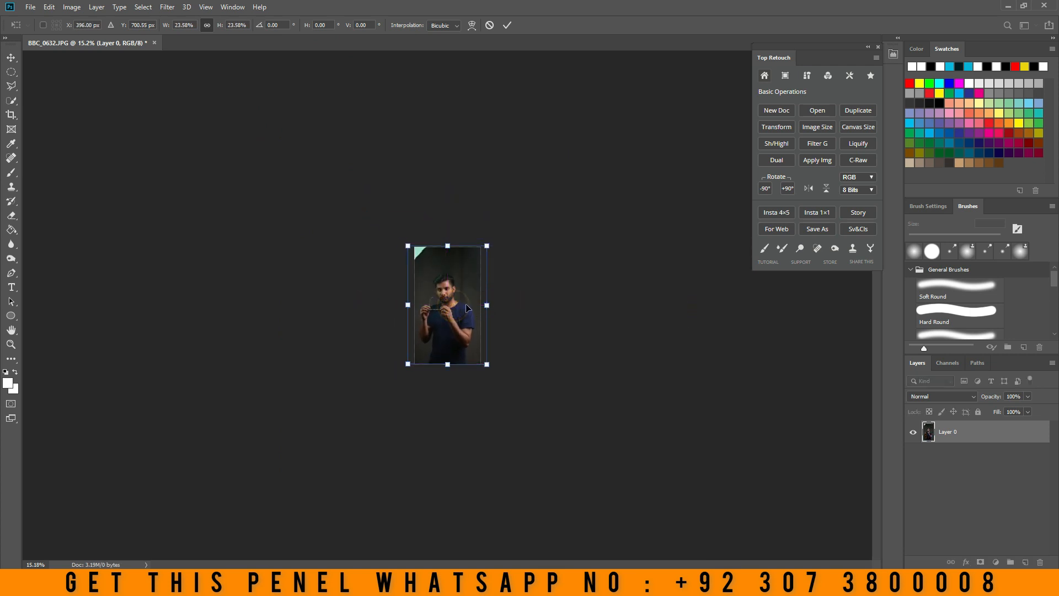
key("z")
left_click(505, 26)
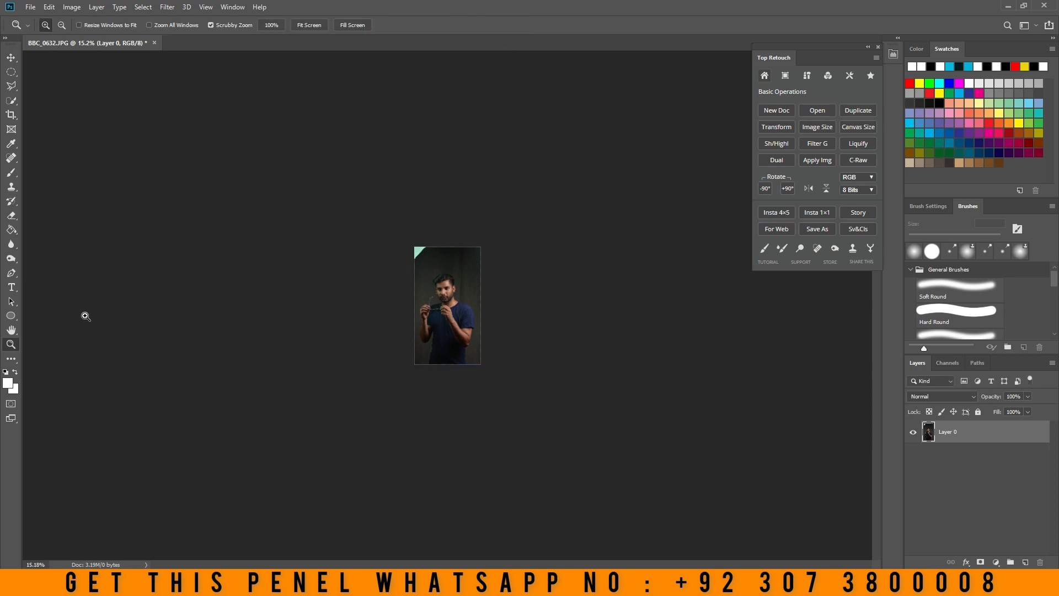
left_click_drag(499, 279, 498, 279)
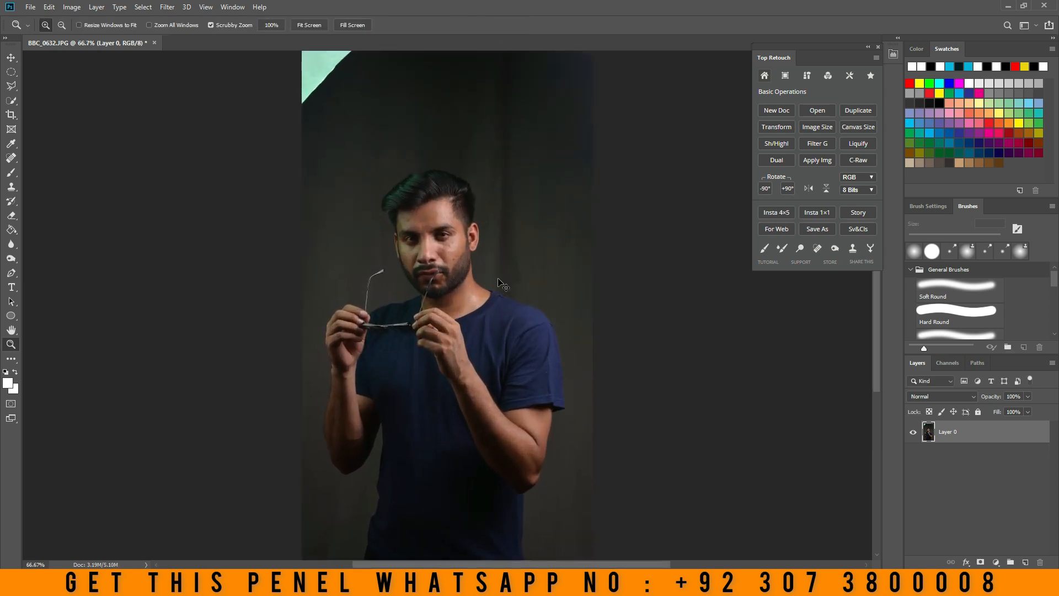
- Undo the Story resize and duplicate Layer 0
key("ctrl+z")
key("ctrl+z")
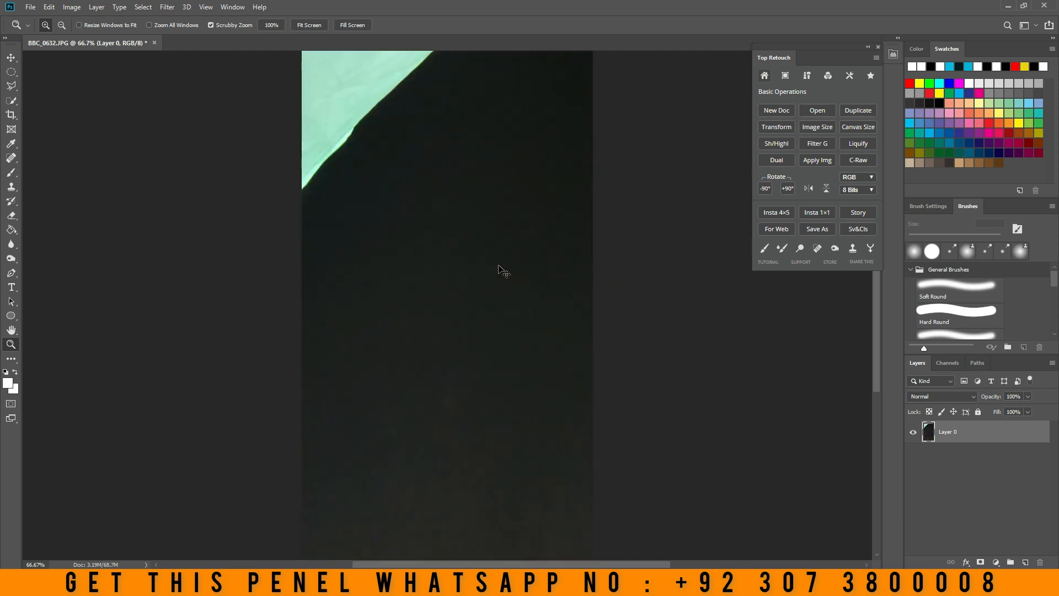
key("ctrl+j")
right_click(521, 240)
left_click(532, 253)
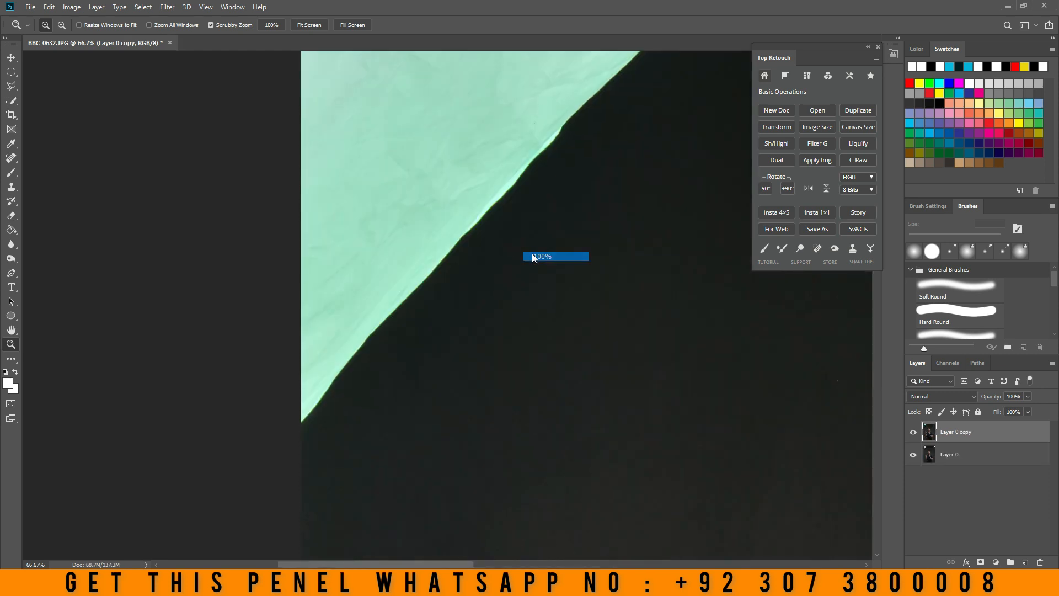
right_click(535, 243)
left_click(546, 251)
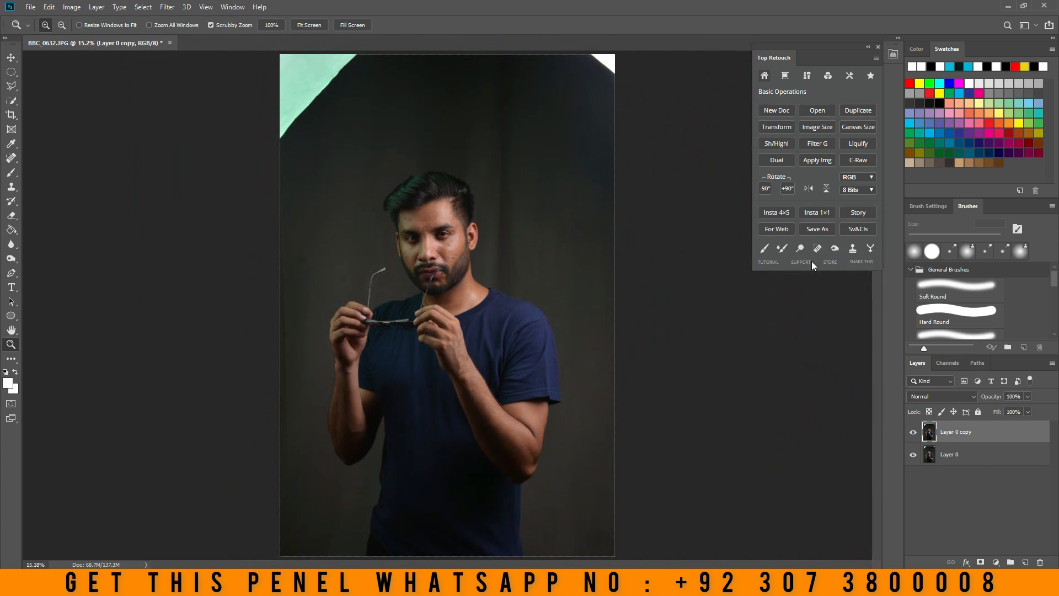
- Run the Skin retouch operation on the Layer 0 copy, with the man's face in close view
left_click(785, 75)
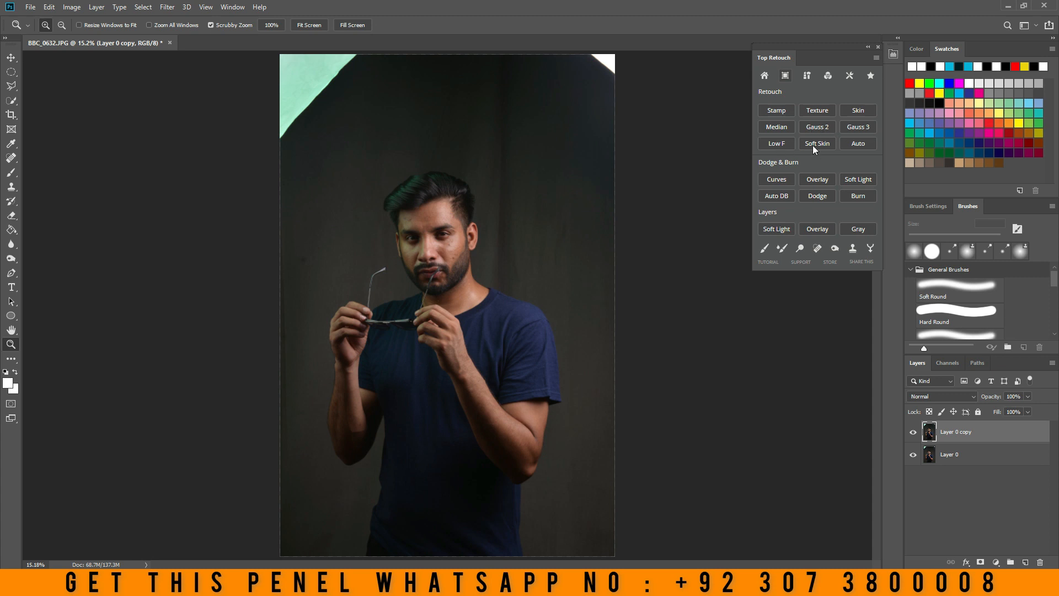
left_click(443, 242)
left_click(443, 242)
left_click(443, 242)
left_click(443, 242)
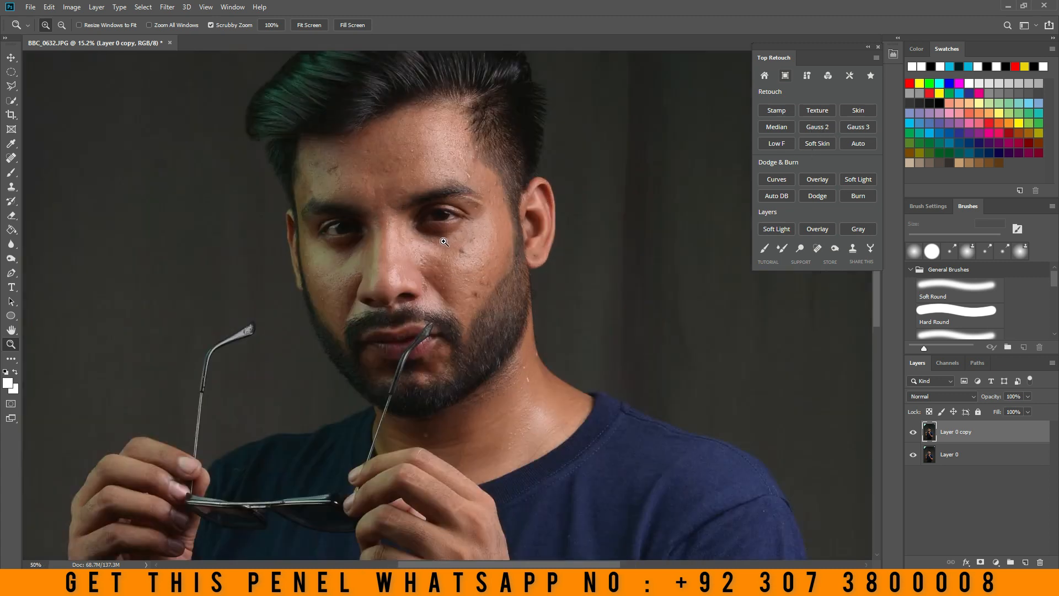
scroll(443, 241, "up", 1)
left_click_drag(443, 240, 445, 348)
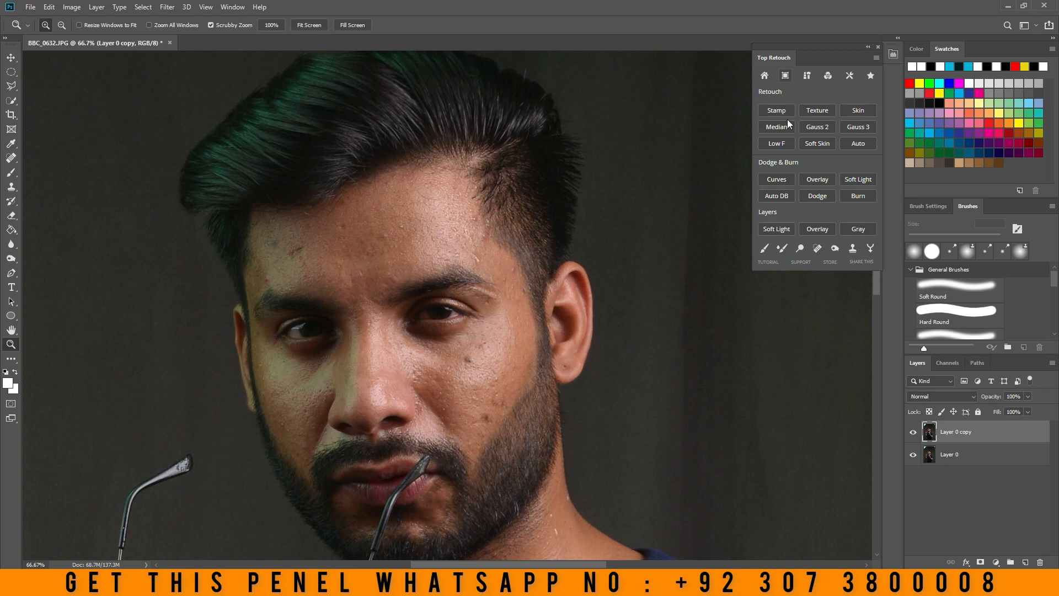
left_click(859, 112)
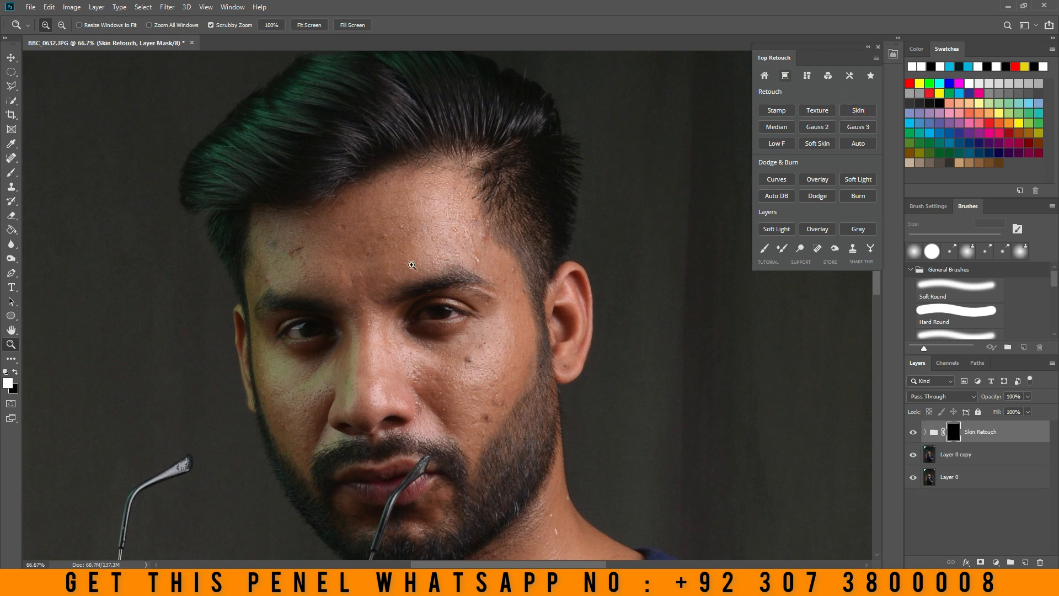
- Set up the Brush Tool with the Soft Round brush at 90 px
left_click(11, 176)
right_click(11, 176)
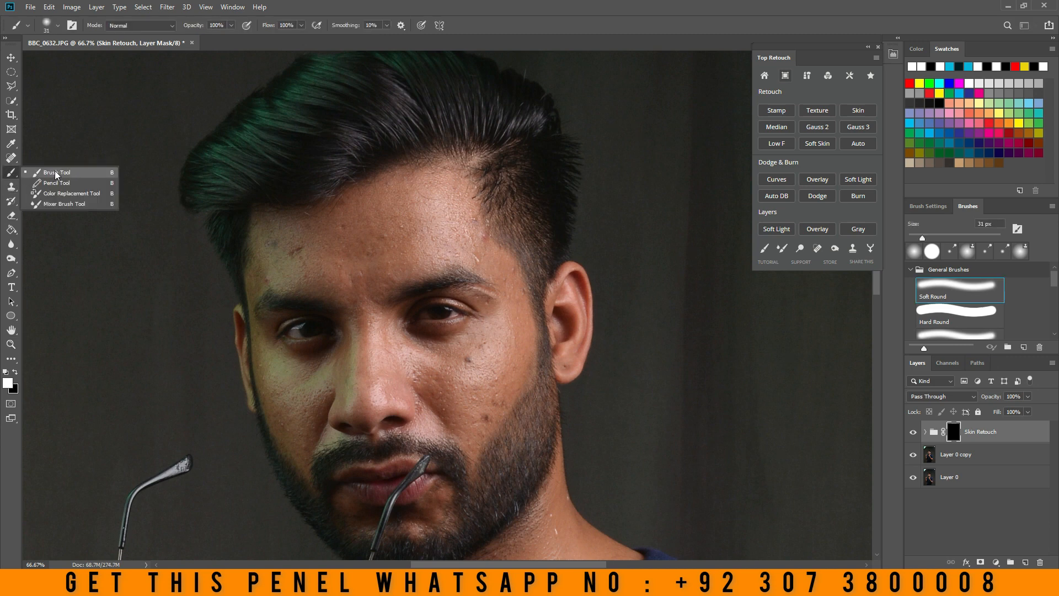
left_click(55, 177)
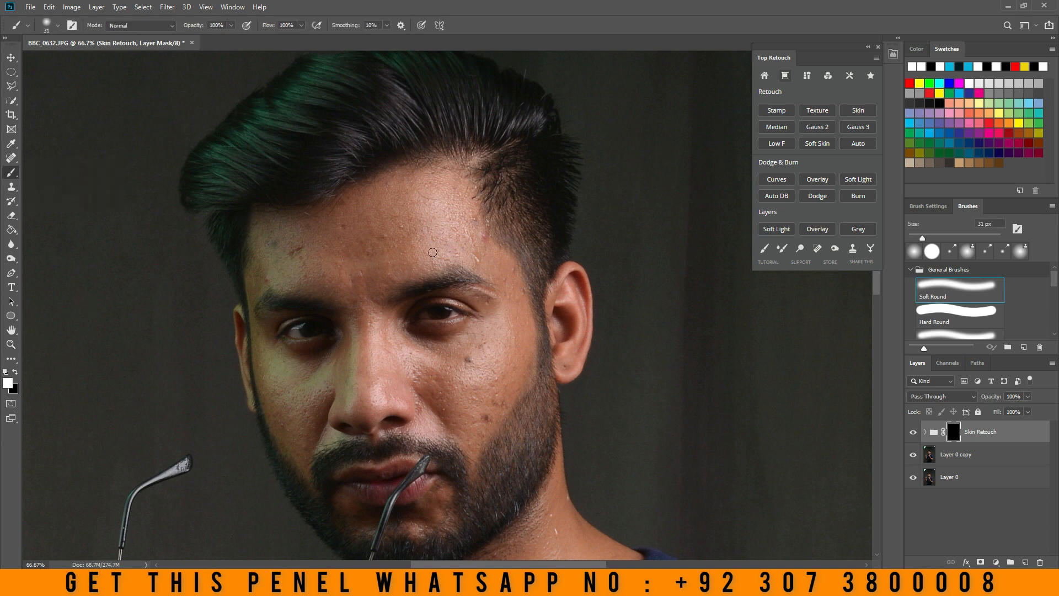
right_click(409, 233)
left_click(451, 353)
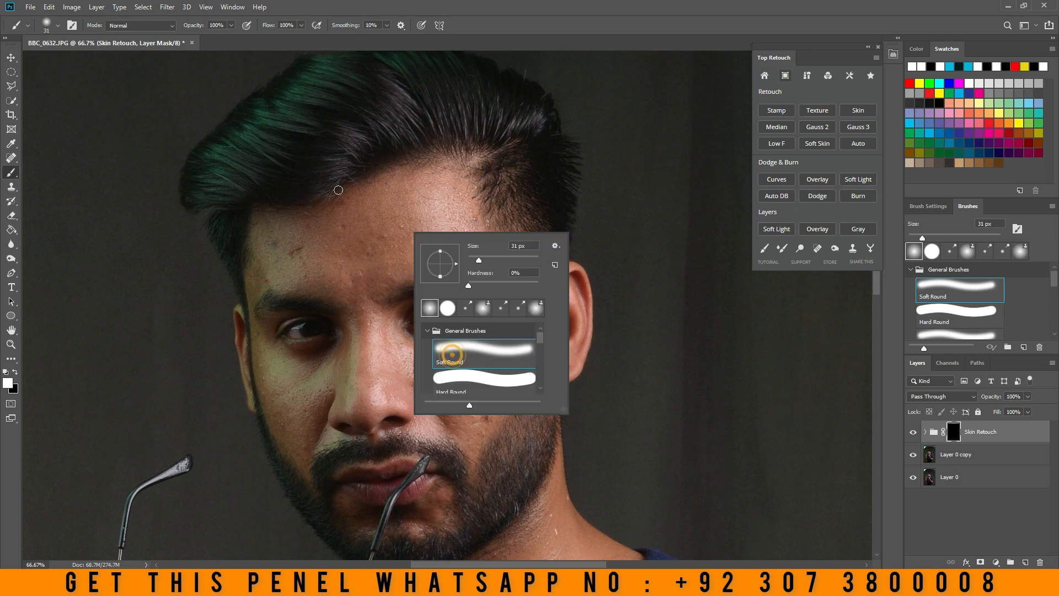
left_click(359, 225)
key("bracketright")
key("bracketright")
key("bracketright")
key("bracketright")
key("bracketright")
key("bracketright")
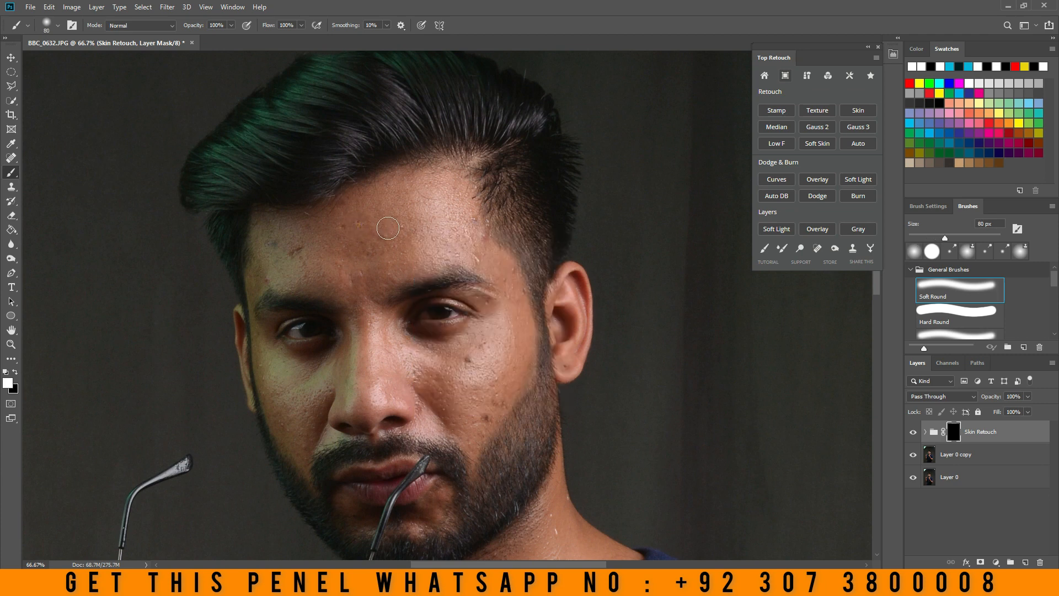
- Try painting the Skin Retouch effect onto the forehead with the group at 17% opacity, and delete the group
mouse_move(397, 223)
left_mouse_down()
mouse_move(417, 193)
mouse_move(418, 225)
mouse_move(460, 236)
mouse_move(460, 218)
mouse_move(470, 240)
left_mouse_up()
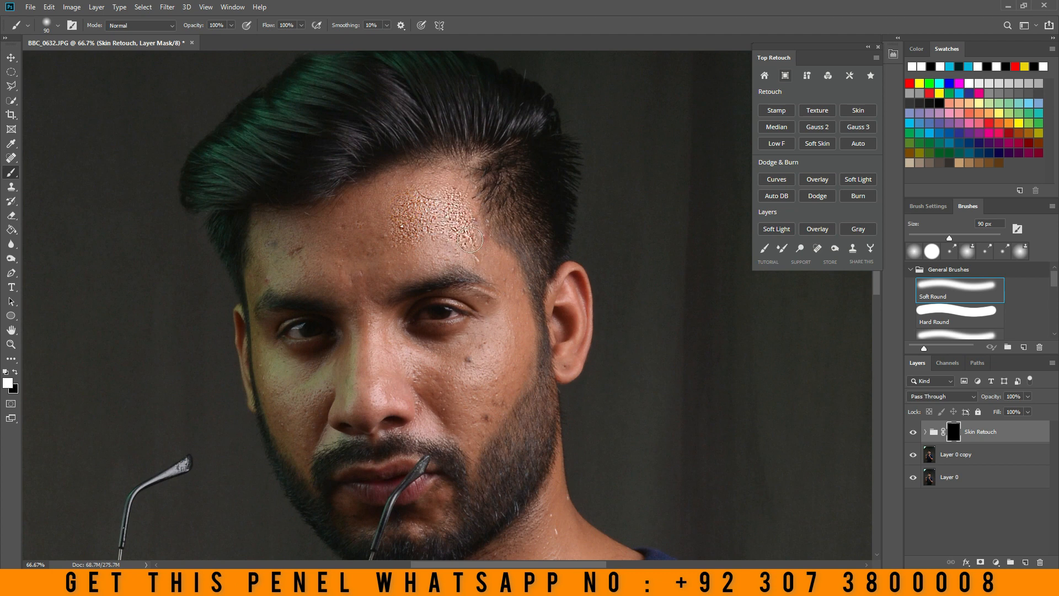
left_click(1027, 398)
left_click_drag(992, 409, 987, 412)
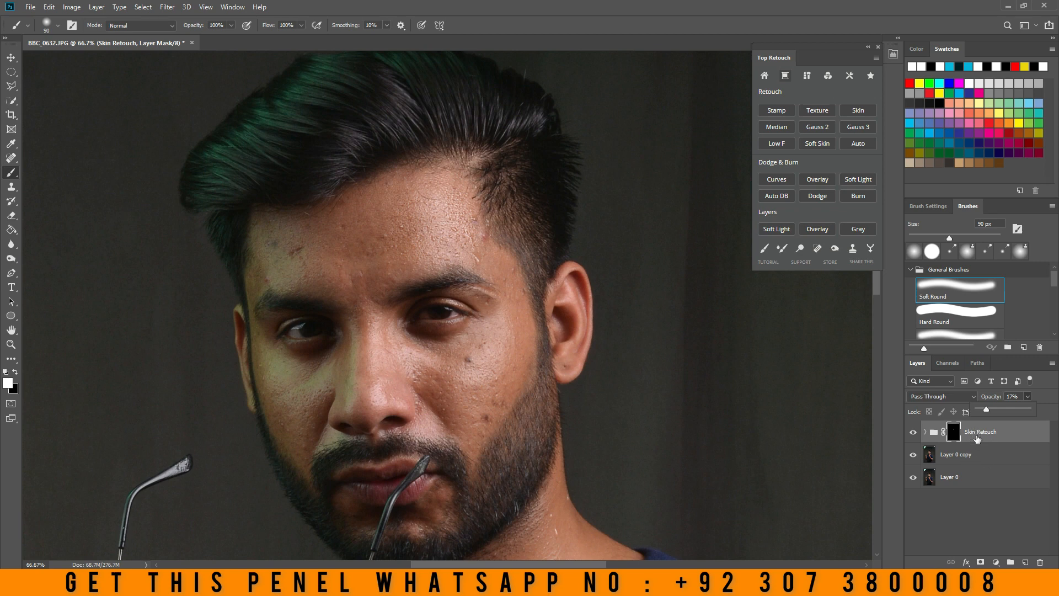
mouse_move(986, 433)
left_mouse_down()
mouse_move(1035, 528)
mouse_move(1040, 562)
left_mouse_up()
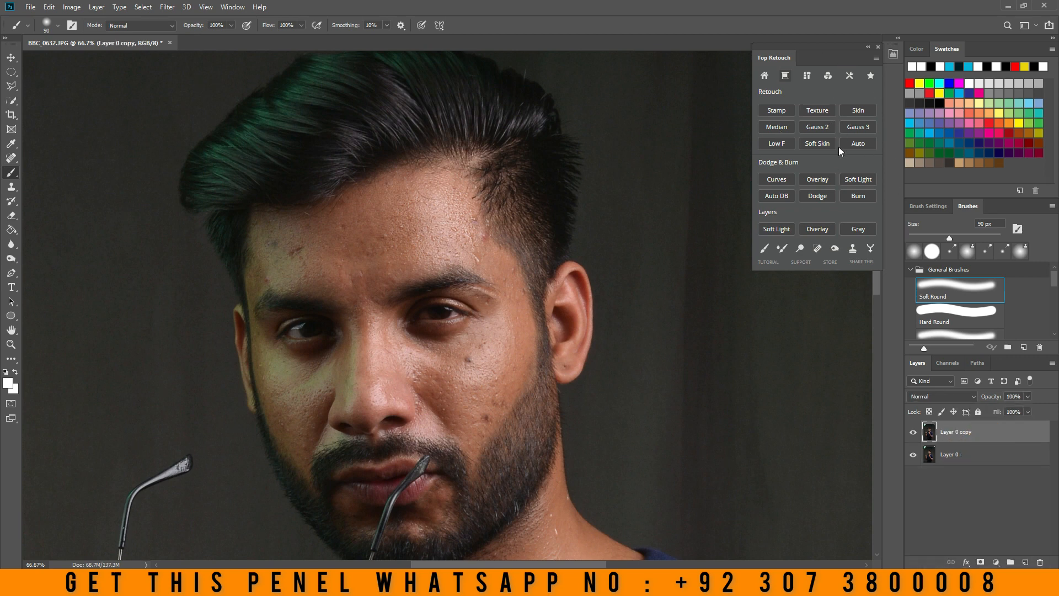
- Apply Soft Skin to the portrait, adjusting the High Pass radius and setting the Gaussian Blur radius to 1.1 pixels
left_click(818, 143)
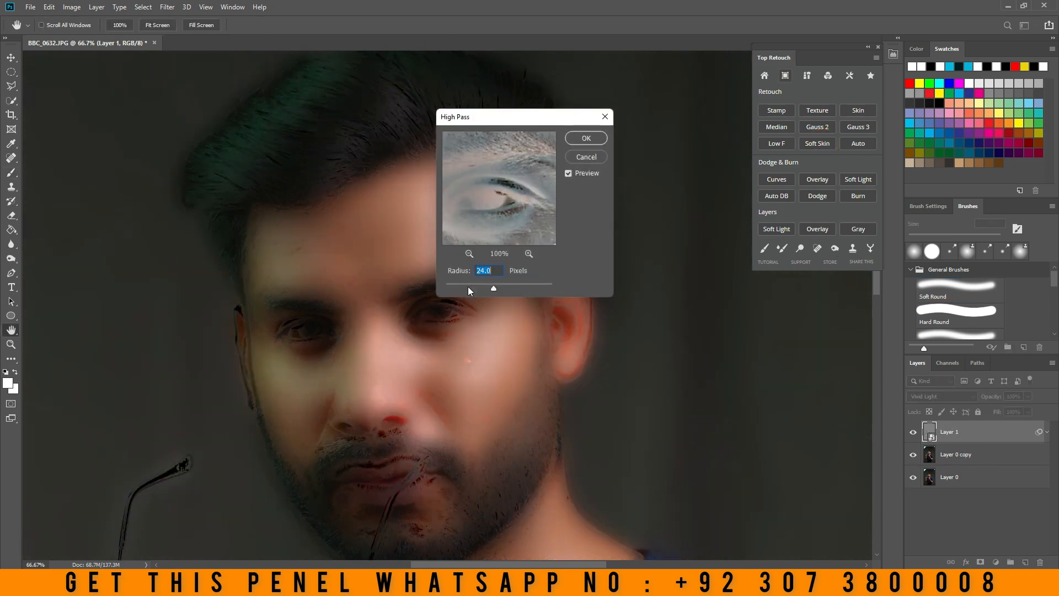
left_click(471, 285)
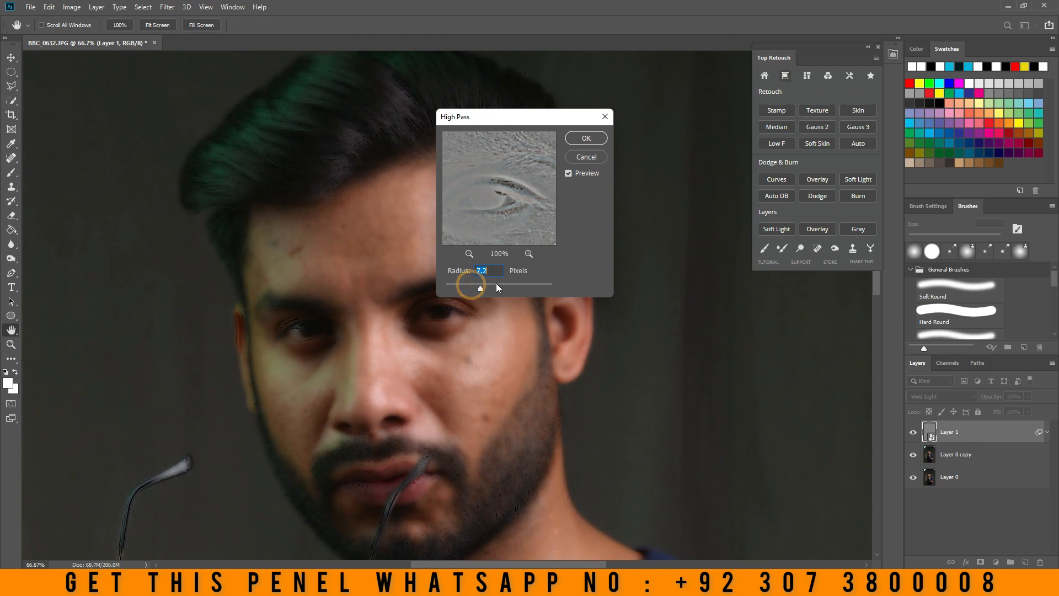
left_click(490, 287)
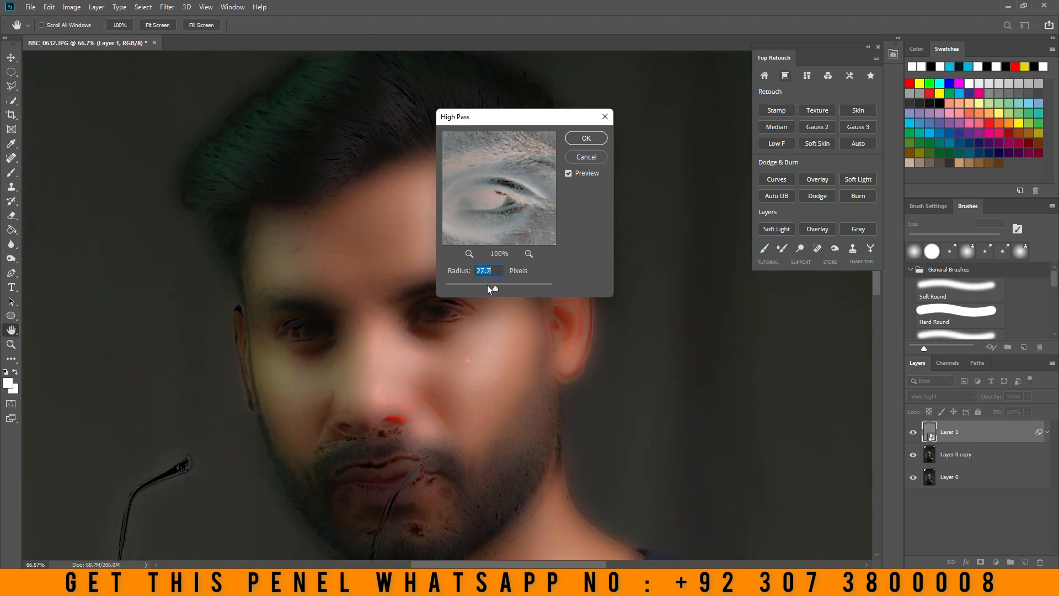
left_click(488, 285)
left_click(496, 287)
left_click(581, 139)
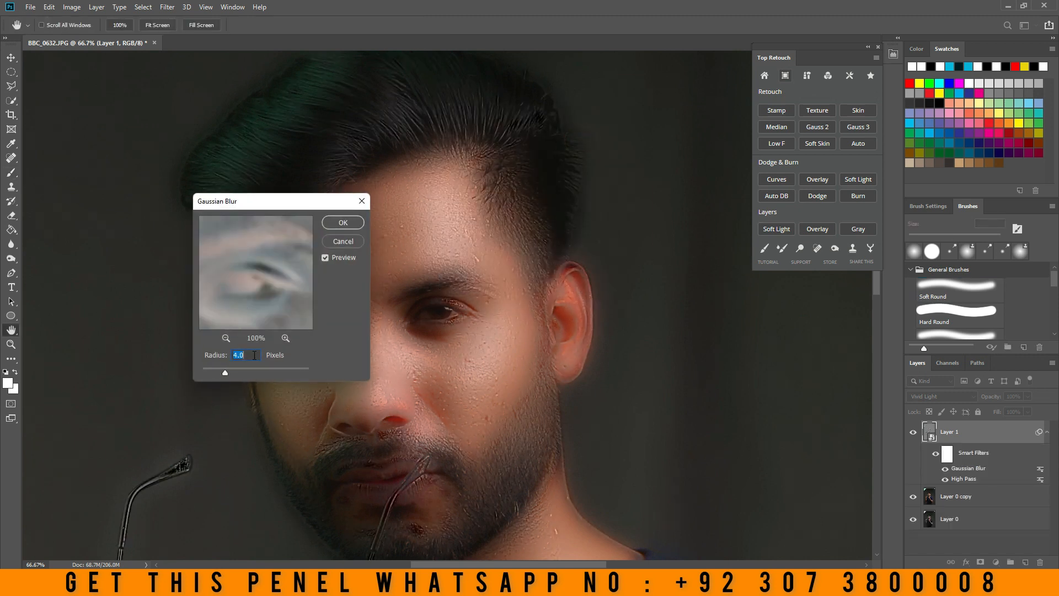
left_click_drag(225, 371, 209, 372)
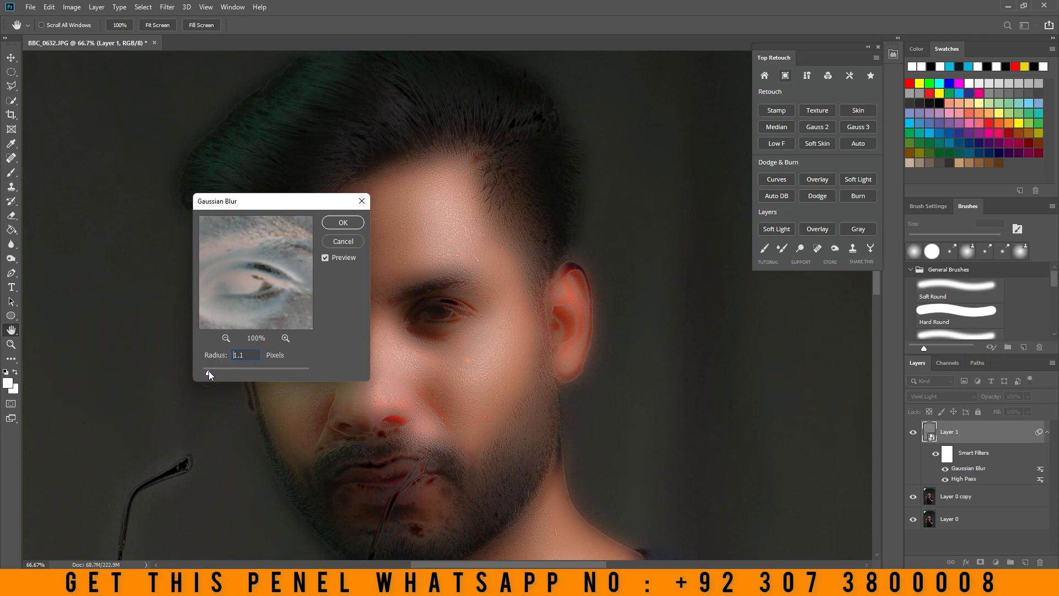
left_click(343, 223)
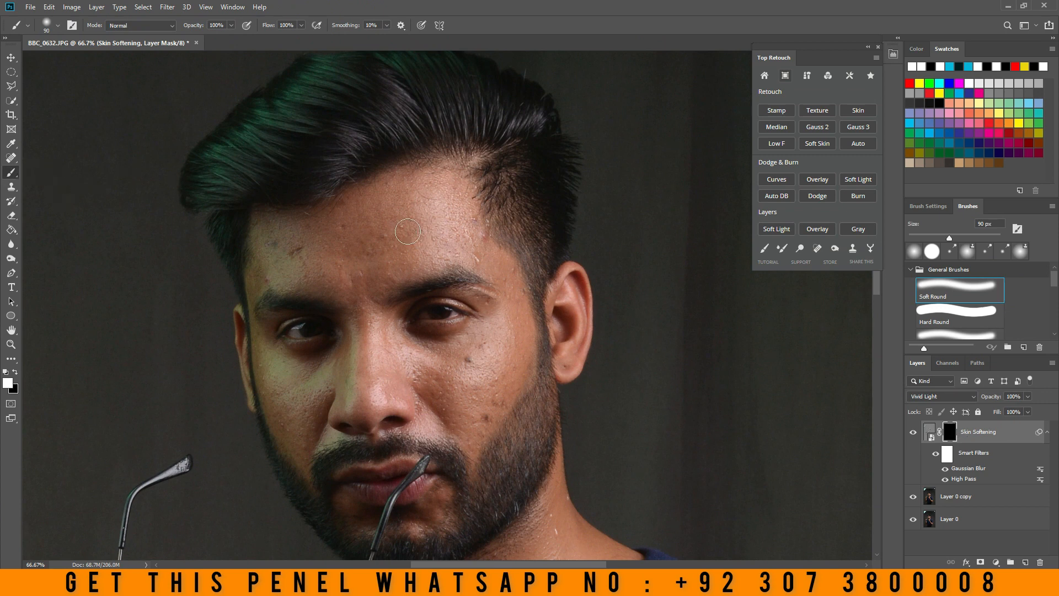
- Try painting the Skin Softening effect onto the forehead through its layer mask with a 150 px brush
right_click(408, 232)
left_click(407, 235)
key("bracketright")
key("bracketright")
key("bracketright")
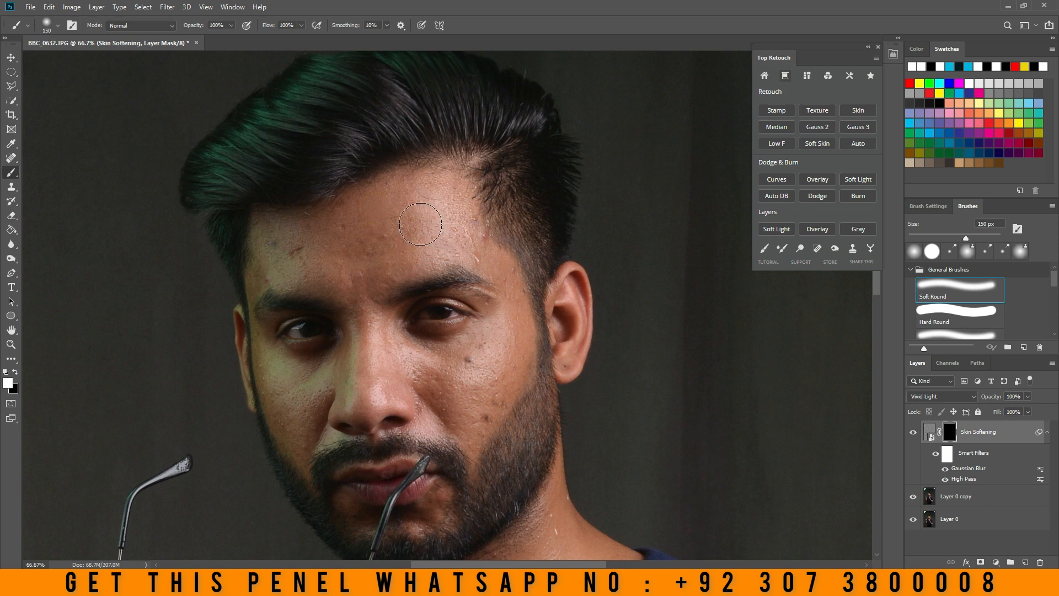
mouse_move(421, 224)
left_mouse_down()
mouse_move(452, 205)
mouse_move(458, 228)
mouse_move(502, 270)
mouse_move(433, 188)
mouse_move(385, 218)
mouse_move(364, 250)
mouse_move(417, 235)
mouse_move(333, 266)
mouse_move(379, 221)
mouse_move(332, 225)
mouse_move(365, 214)
mouse_move(306, 243)
mouse_move(278, 230)
mouse_move(266, 259)
mouse_move(346, 270)
mouse_move(313, 260)
left_mouse_up()
- Try painting the softening over the cheek and nose with the brush reduced to 100 px, and delete the Skin Softening layer
scroll(513, 309, "down", 2)
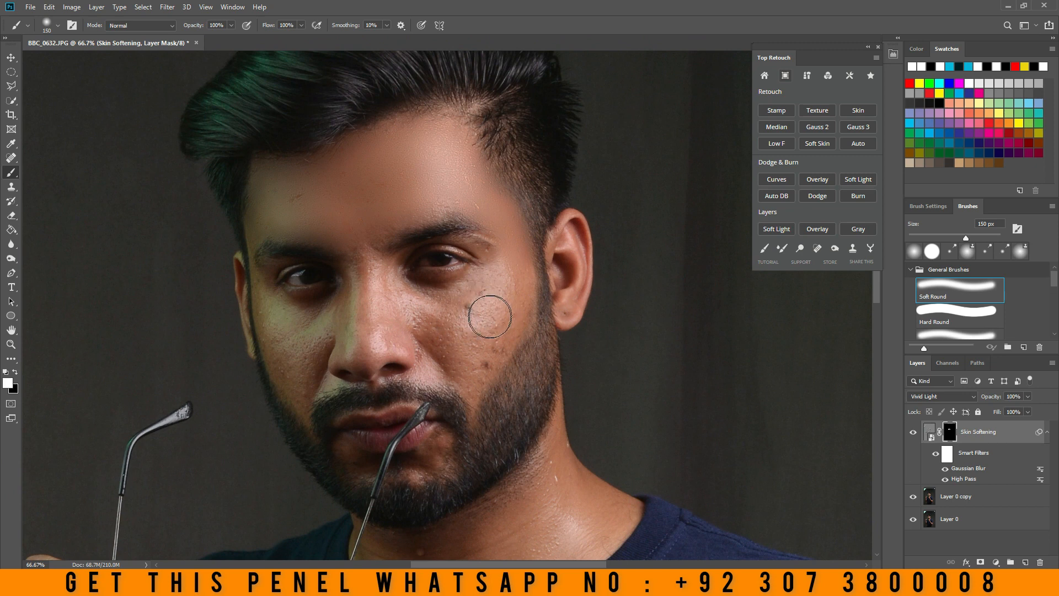
key("bracketleft")
left_click_drag(513, 271, 470, 375)
mouse_move(478, 314)
left_mouse_down()
mouse_move(429, 318)
mouse_move(461, 332)
mouse_move(434, 324)
mouse_move(429, 292)
mouse_move(489, 283)
mouse_move(464, 295)
mouse_move(471, 316)
left_mouse_up()
left_click_drag(468, 295, 405, 301)
key("bracketleft")
mouse_move(371, 267)
left_mouse_down()
mouse_move(373, 340)
mouse_move(367, 307)
left_mouse_up()
left_click_drag(363, 330, 360, 342)
mouse_move(991, 430)
left_mouse_down()
mouse_move(1048, 544)
mouse_move(1040, 562)
left_mouse_up()
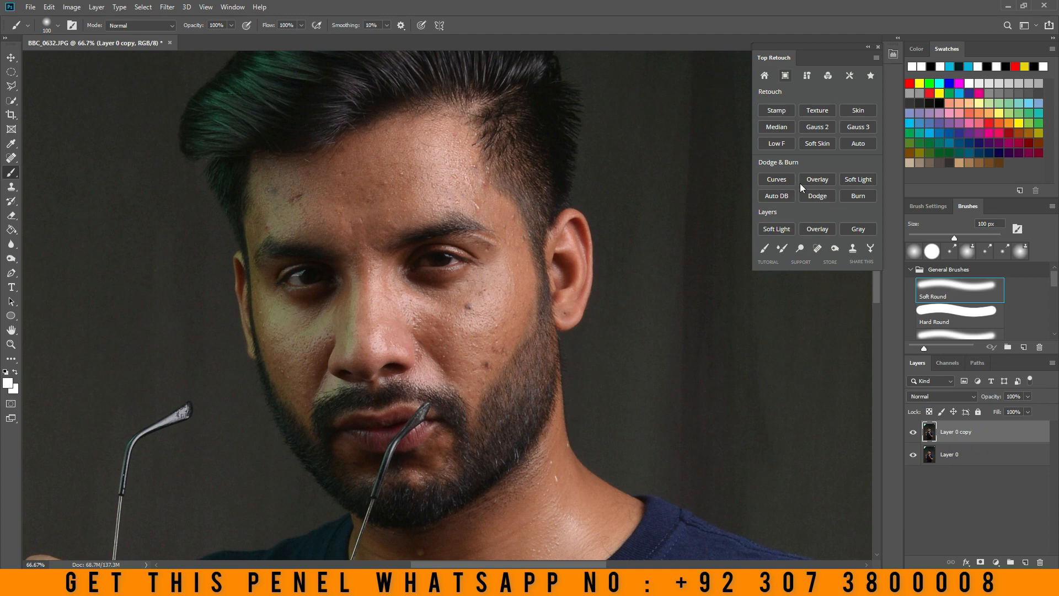
- Run the Curves dodge and burn operation, expand its group, and open the properties of the Curves (help Layer)
left_click(781, 180)
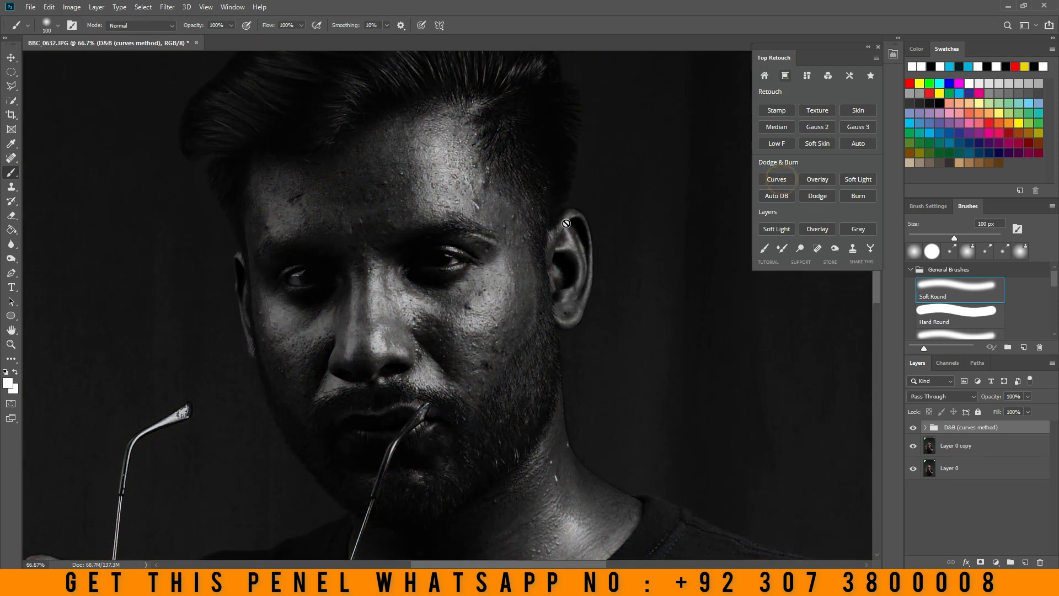
left_click(926, 428)
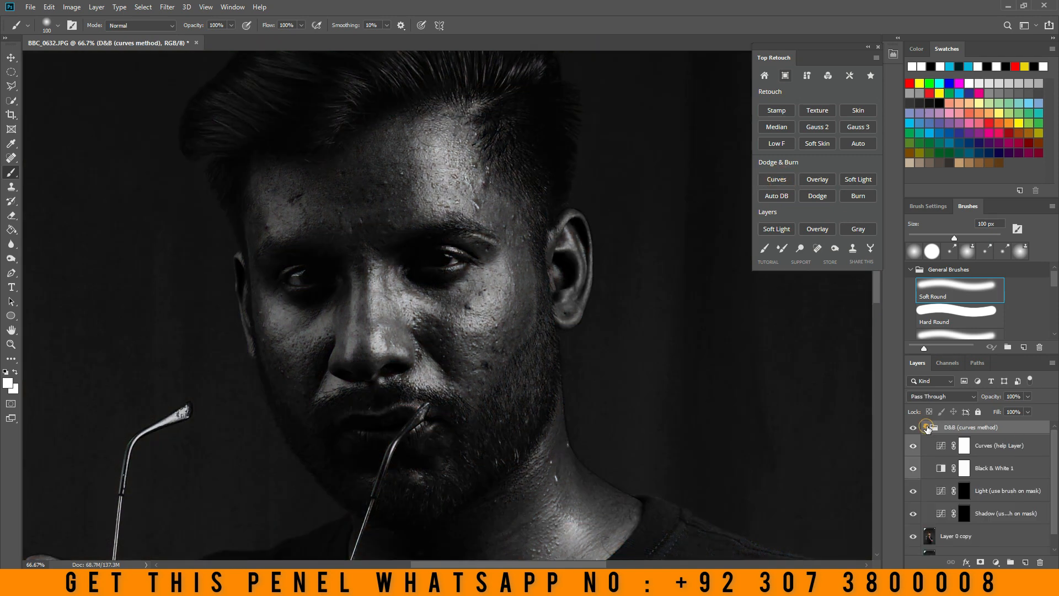
left_click(942, 447)
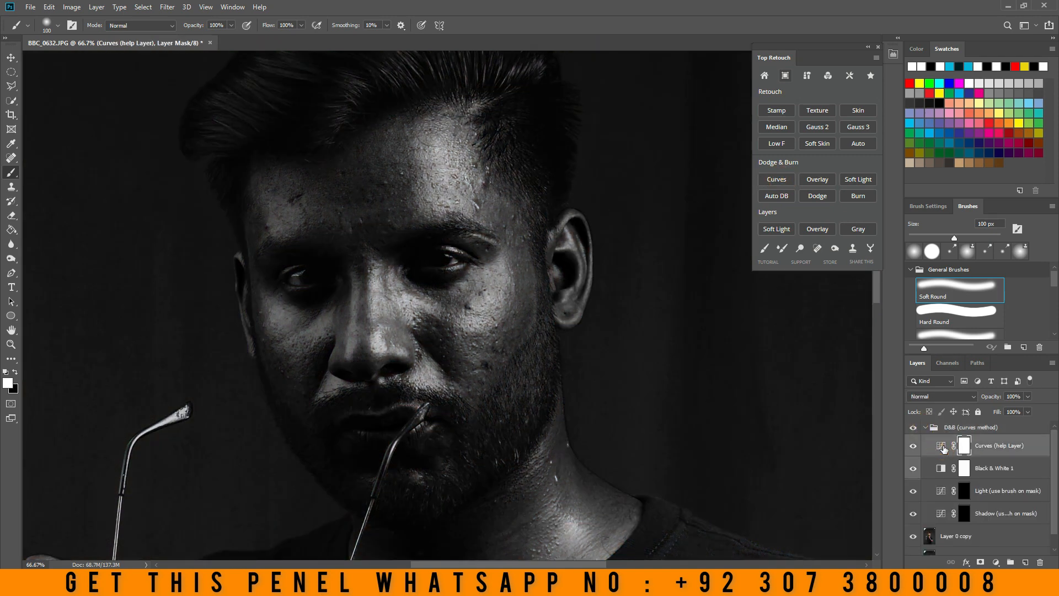
double_click(942, 448)
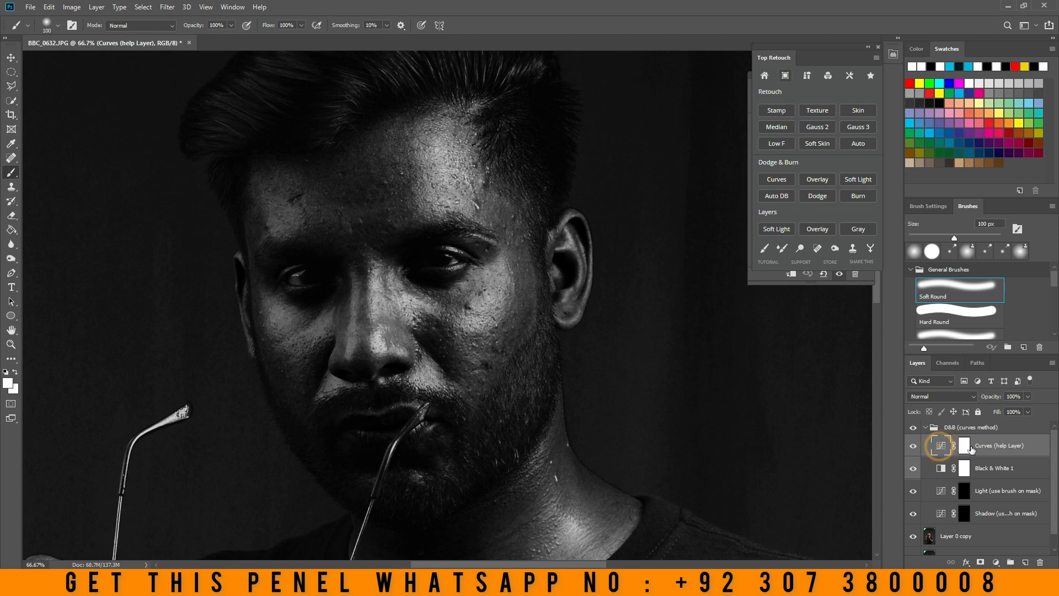
- Hide the Curves (help Layer) and Black & White 1 layers, and delete the D&B (curves method) group
scroll(946, 455, "down", 1)
left_click(913, 431)
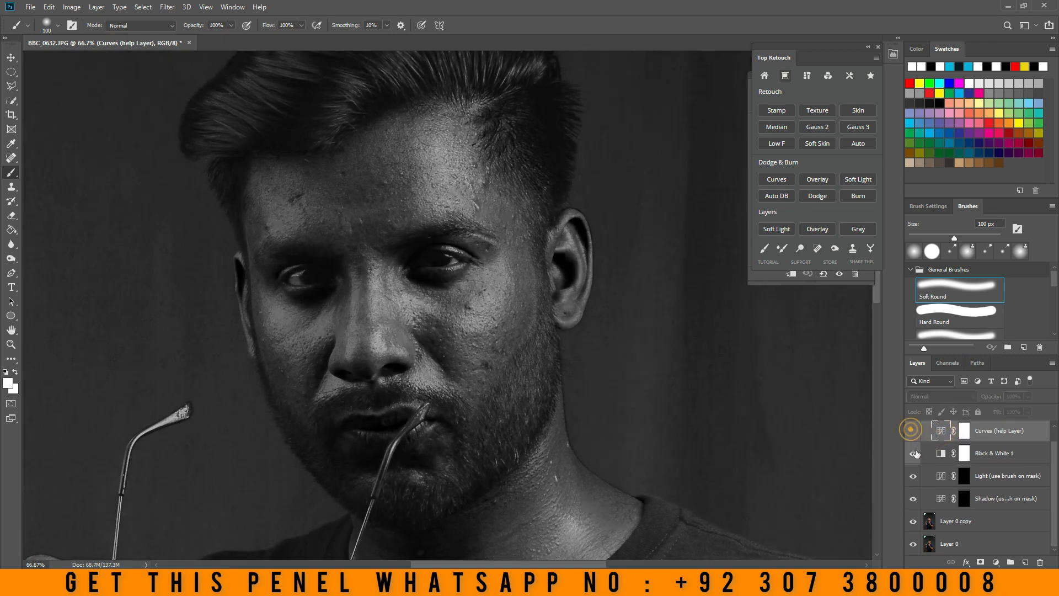
left_click(914, 453)
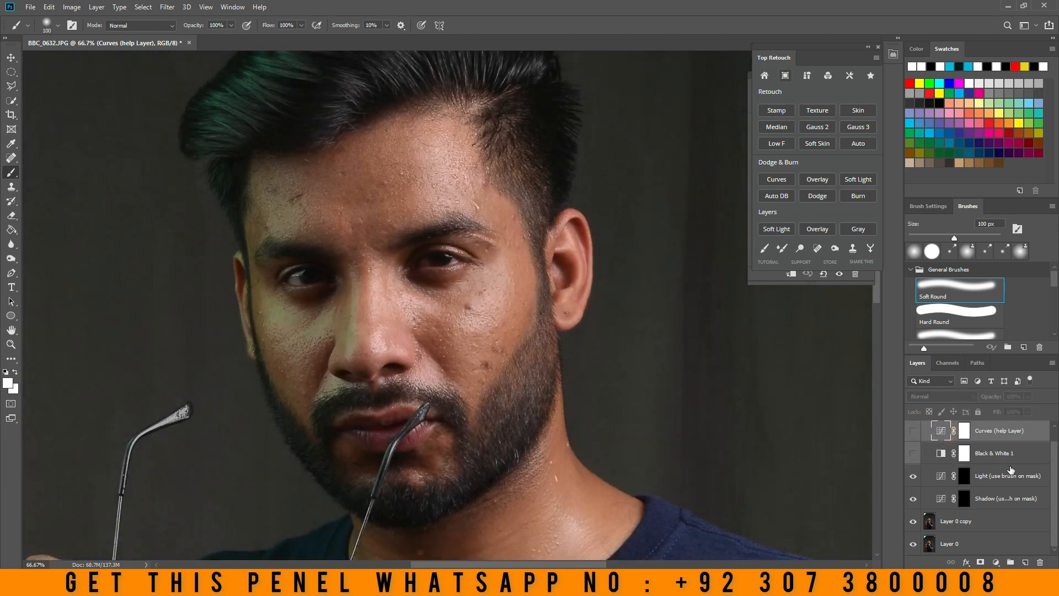
scroll(980, 473, "up", 1)
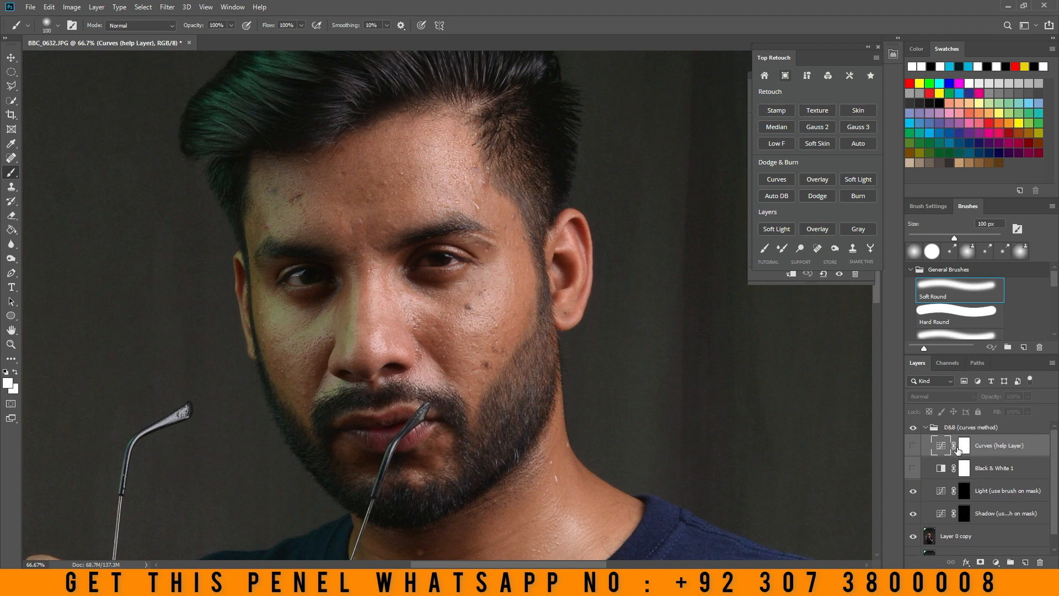
left_click(925, 427)
left_click_drag(952, 430, 1040, 562)
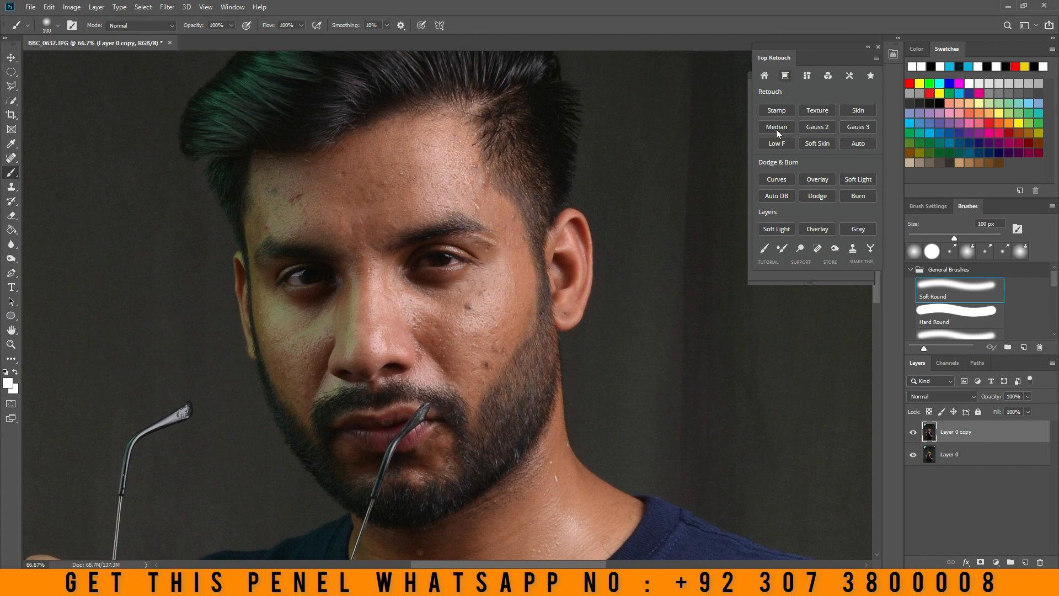
- Look through the Retouch, Makeup, Color Presets and Tools sections of Top Retouch, checking the layer blend modes and keeping Normal
mouse_move(763, 99)
left_mouse_down()
mouse_move(859, 101)
mouse_move(868, 151)
mouse_move(856, 155)
mouse_move(870, 148)
left_mouse_up()
left_click(868, 82)
left_click(806, 77)
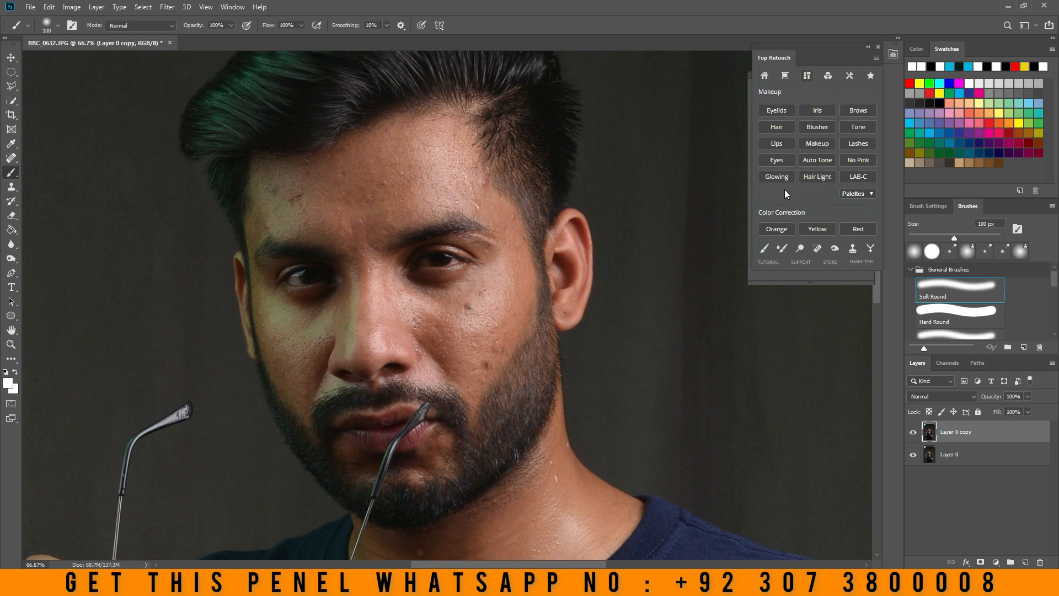
left_click(826, 74)
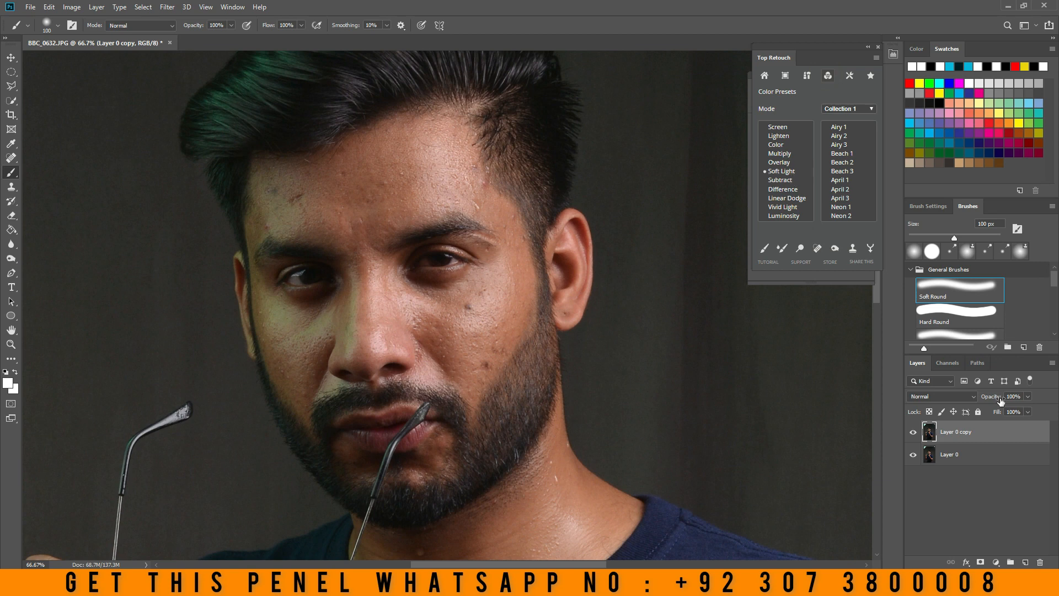
left_click(962, 398)
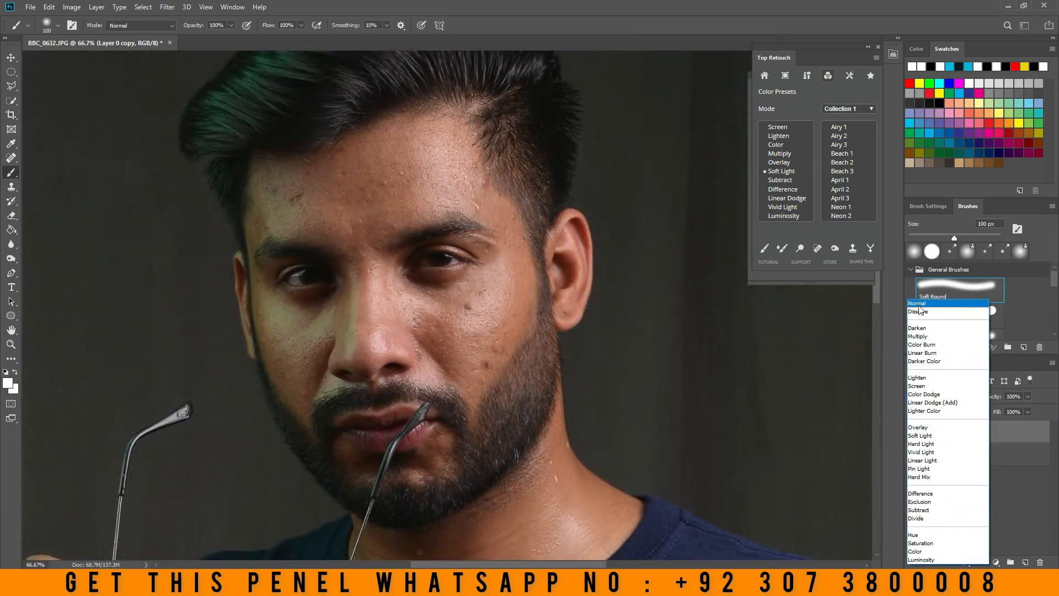
left_click(919, 307)
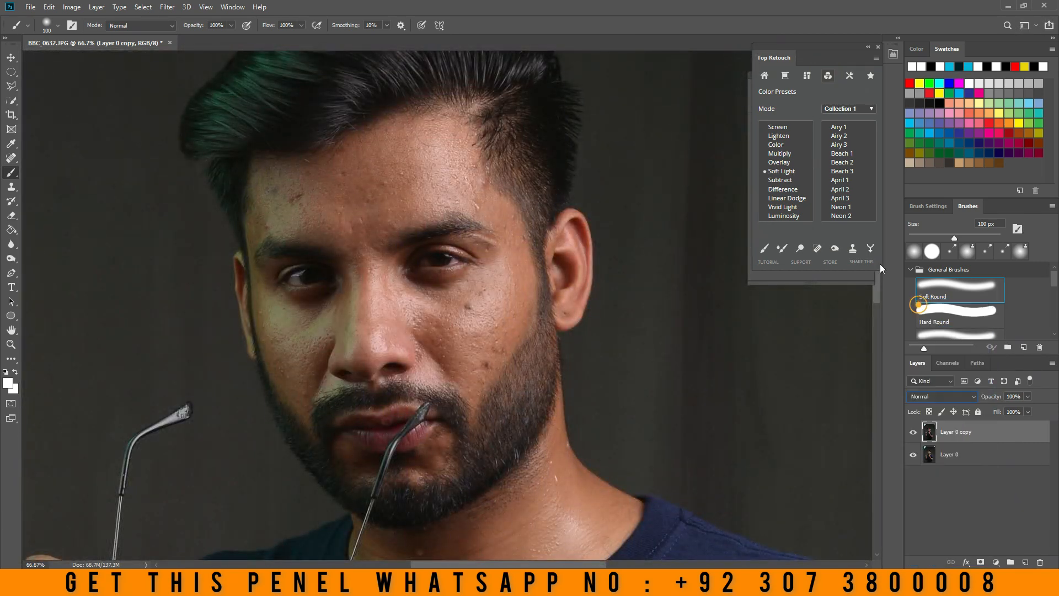
left_click(852, 75)
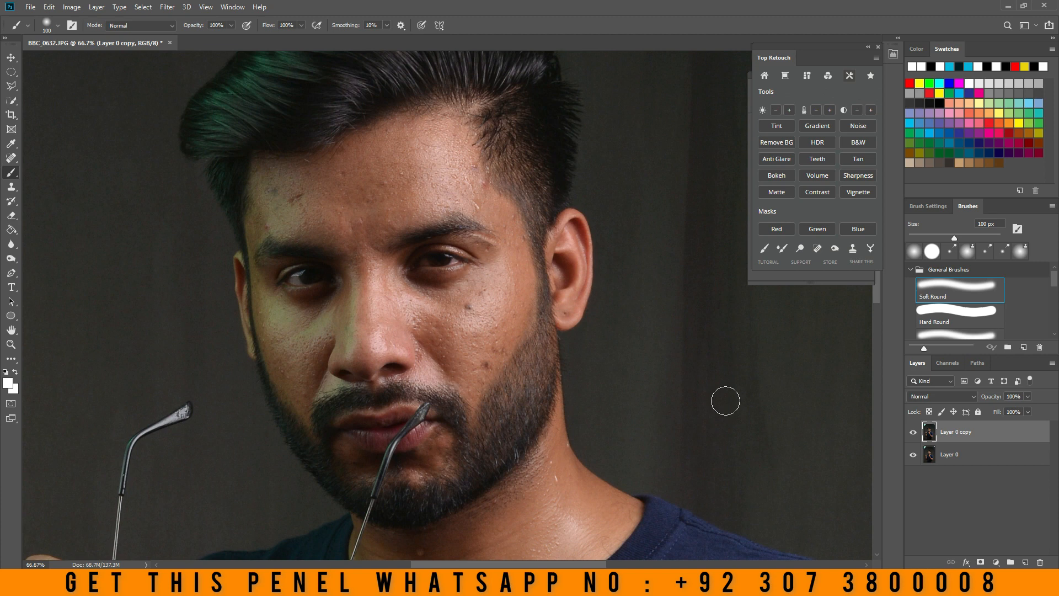
- Close the Top Retouch and Properties panels, and fit the whole portrait on screen
scroll(700, 416, "up", 3)
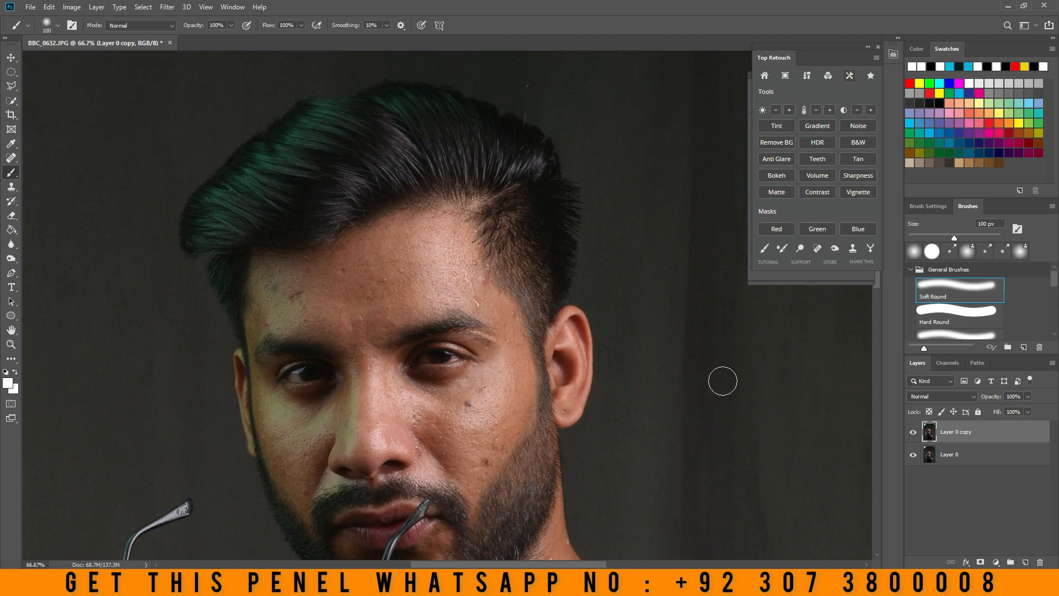
left_click(878, 46)
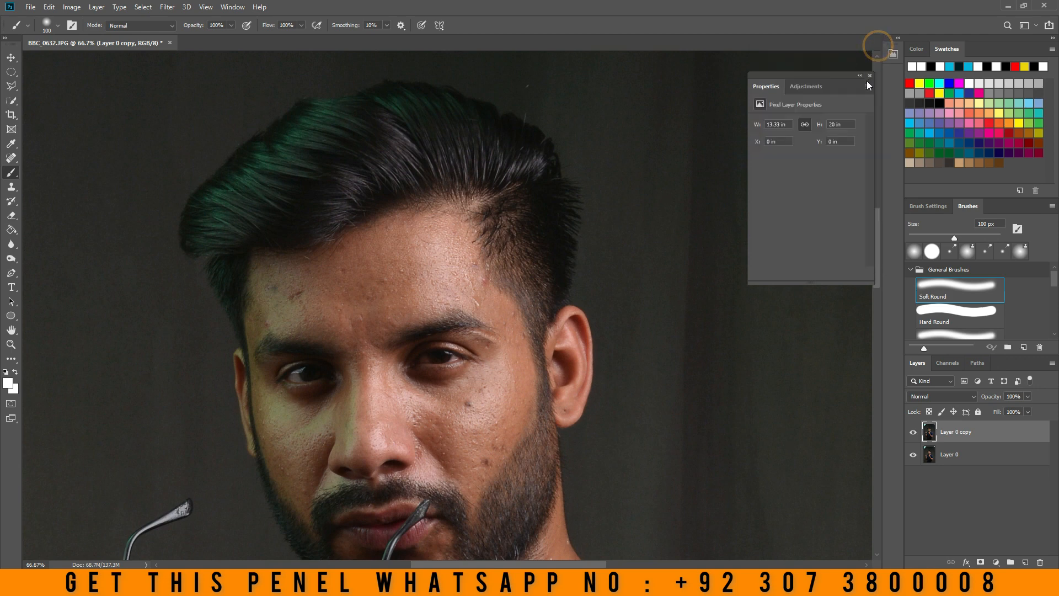
left_click(869, 75)
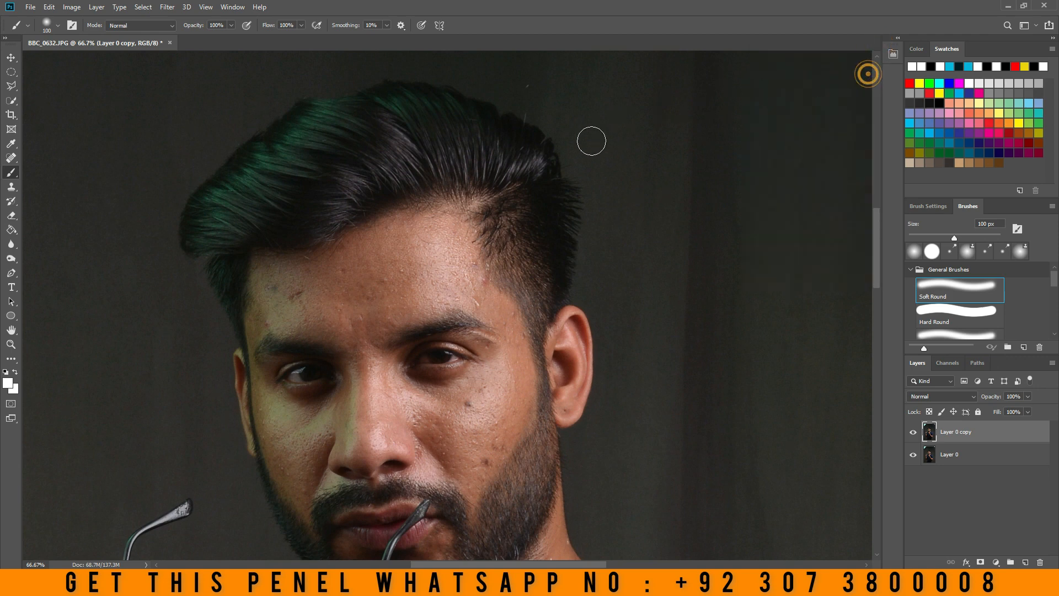
left_click(11, 344)
right_click(406, 273)
left_click(431, 280)
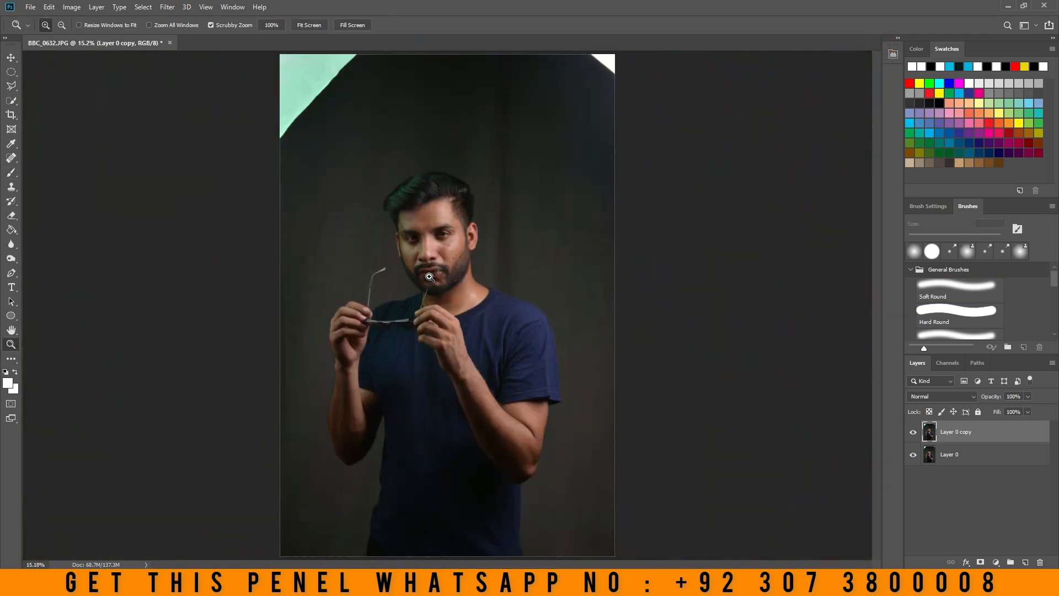